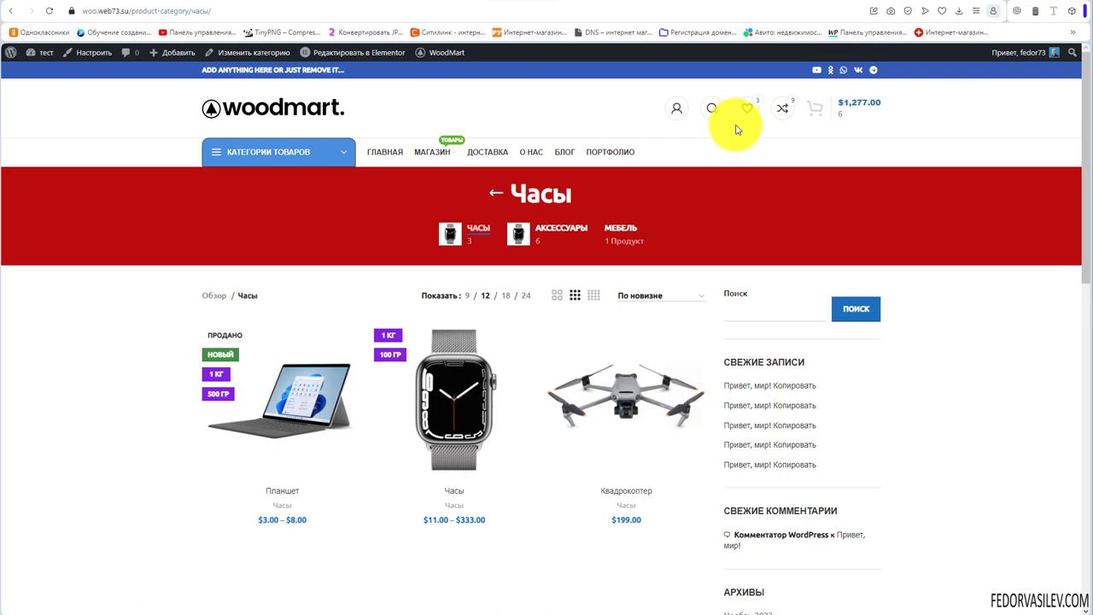
- Examine the wishlist controls in the shop header and on the Планшет product page
{"action": "left_click", "coordinate": [745, 108]}
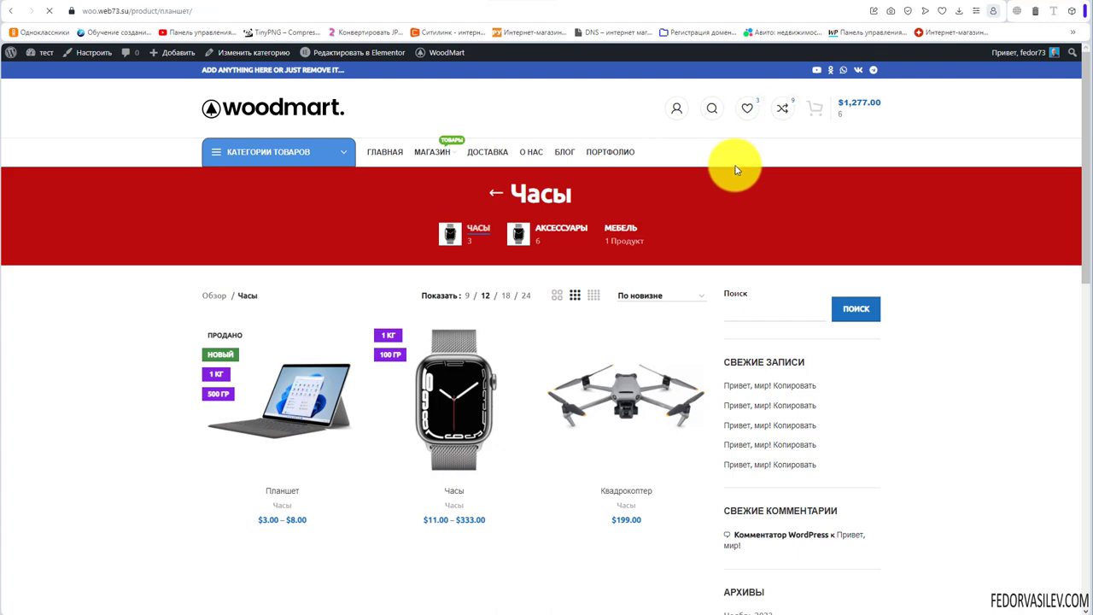
{"action": "scroll", "coordinate": [655, 275], "scroll_direction": "down", "scroll_amount": 2}
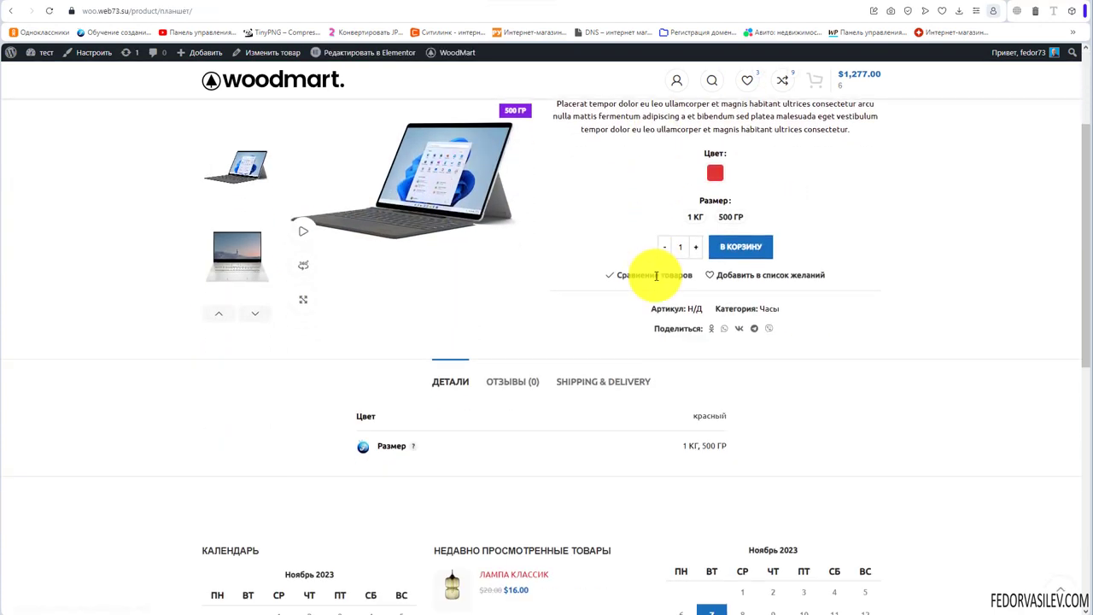
{"action": "scroll", "coordinate": [655, 275], "scroll_direction": "down", "scroll_amount": 1}
{"action": "scroll", "coordinate": [654, 275], "scroll_direction": "up", "scroll_amount": 3}
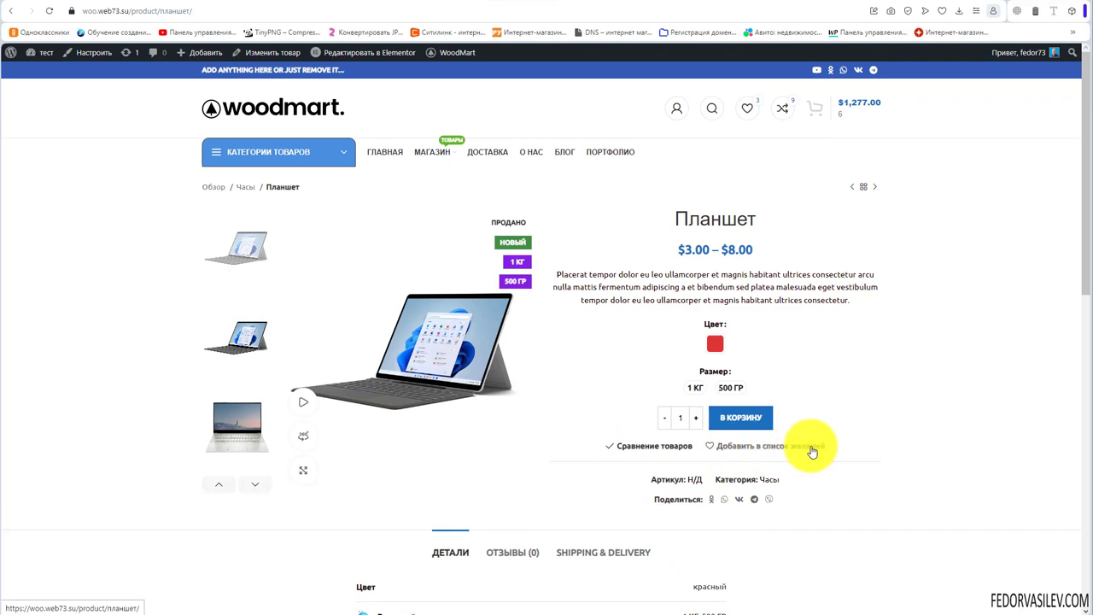
{"action": "left_click", "coordinate": [765, 446]}
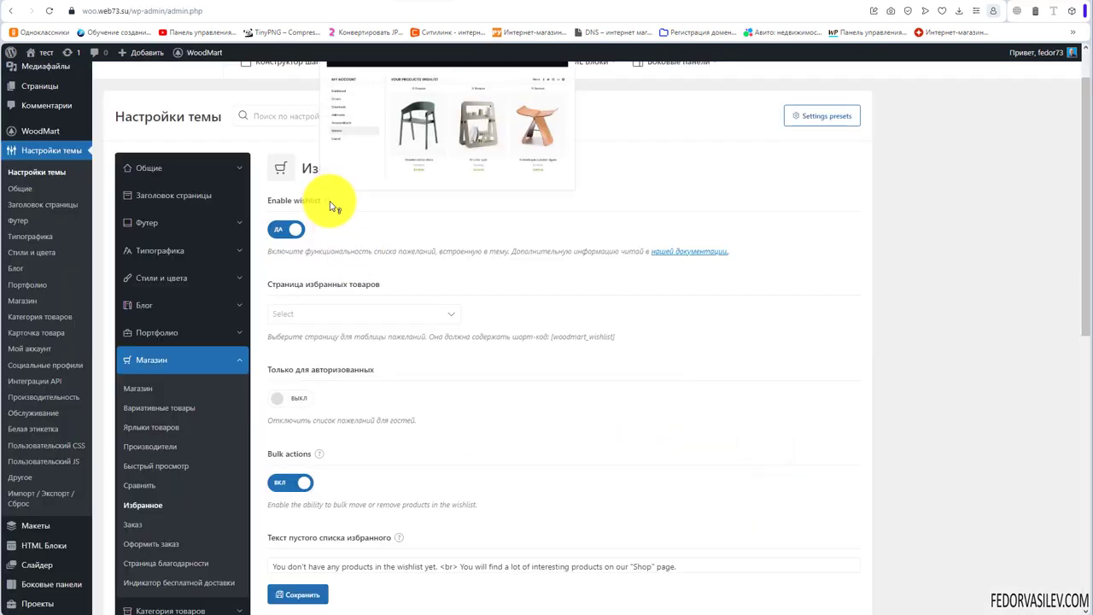
- Turn the Enable wishlist option off and back on in the Избранное theme settings
{"action": "left_click", "coordinate": [288, 228]}
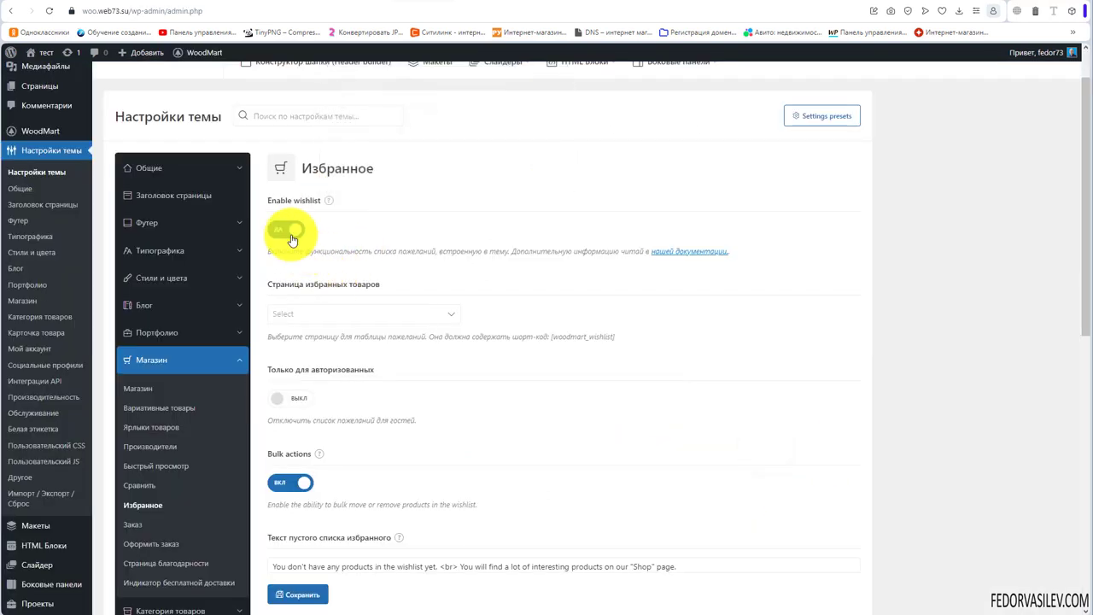
{"action": "scroll", "coordinate": [408, 331], "scroll_direction": "up", "scroll_amount": 1}
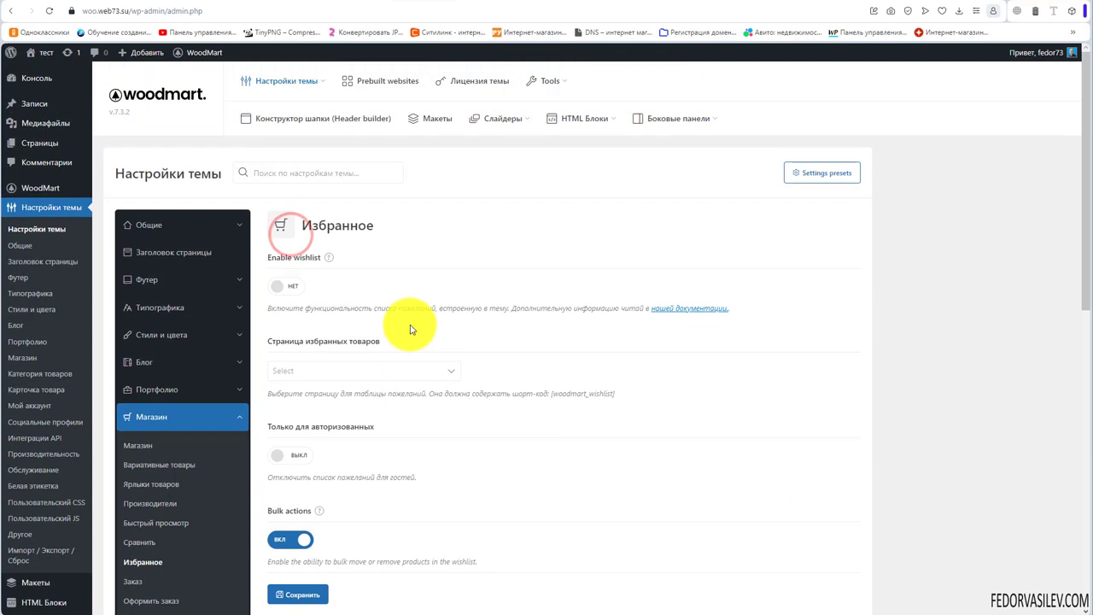
{"action": "left_click", "coordinate": [288, 287]}
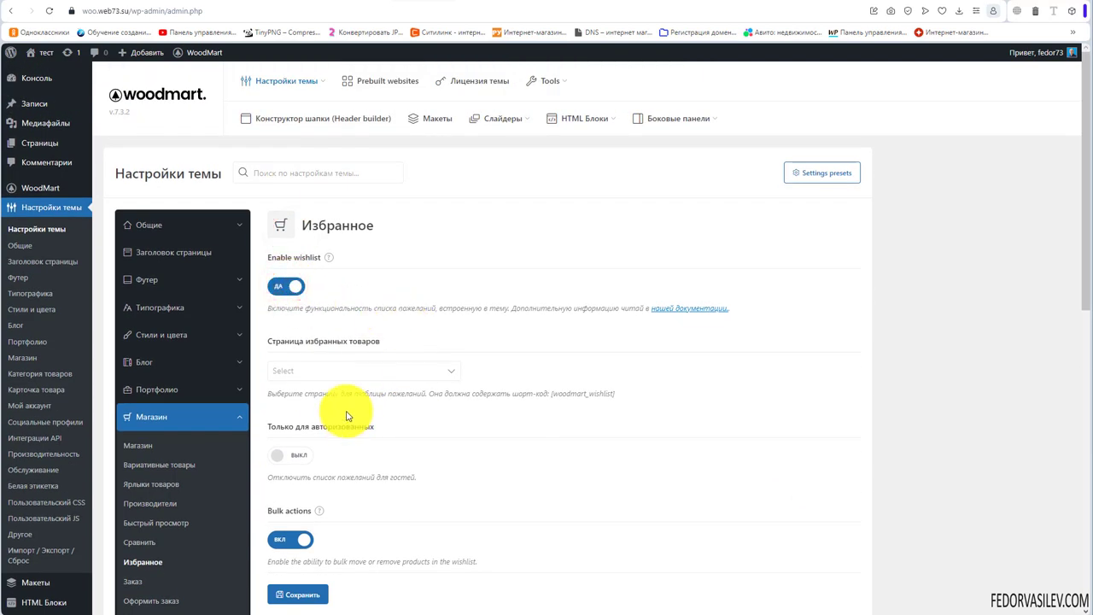
- Check the pages offered for the wishlist and copy the [woodmart_wishlist] shortcode from the setting's description
{"action": "left_click", "coordinate": [305, 369]}
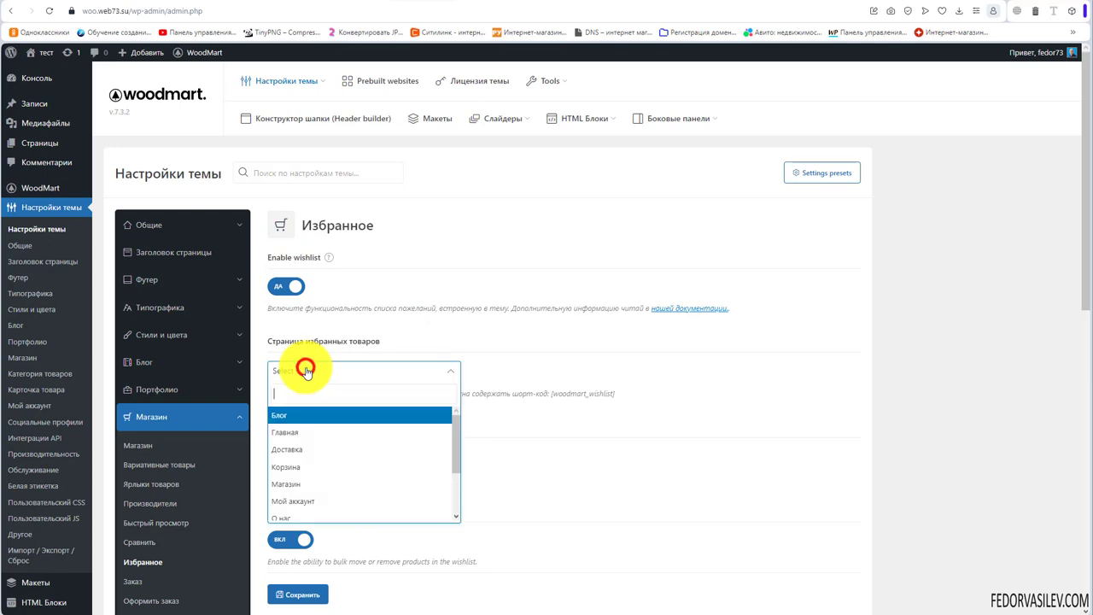
{"action": "left_click", "coordinate": [483, 355]}
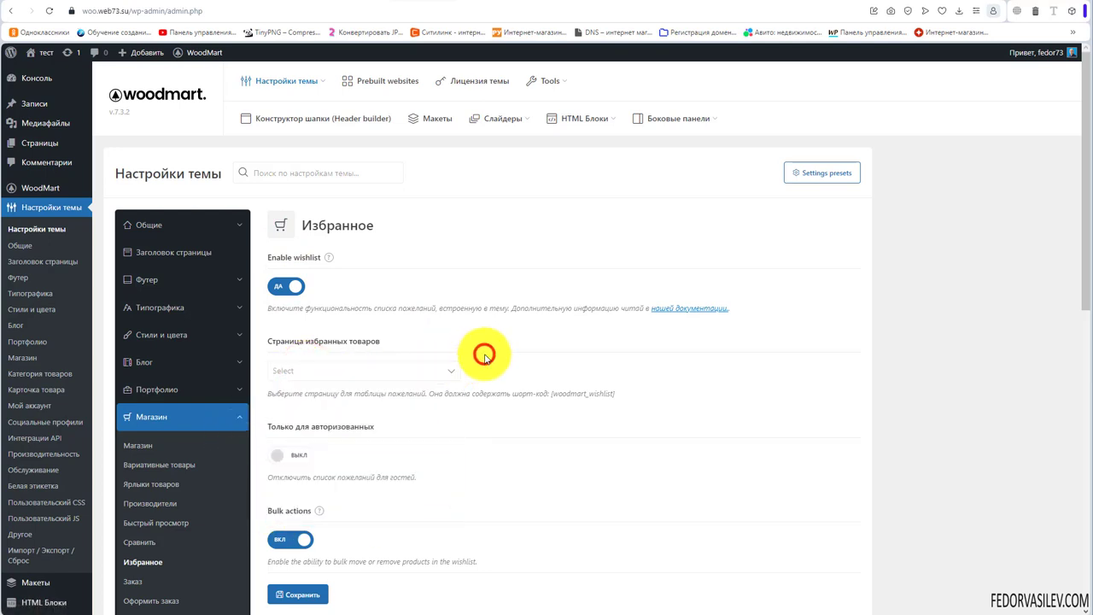
{"action": "left_click_drag", "start_coordinate": [620, 396], "coordinate": [281, 393]}
{"action": "left_click", "coordinate": [382, 391]}
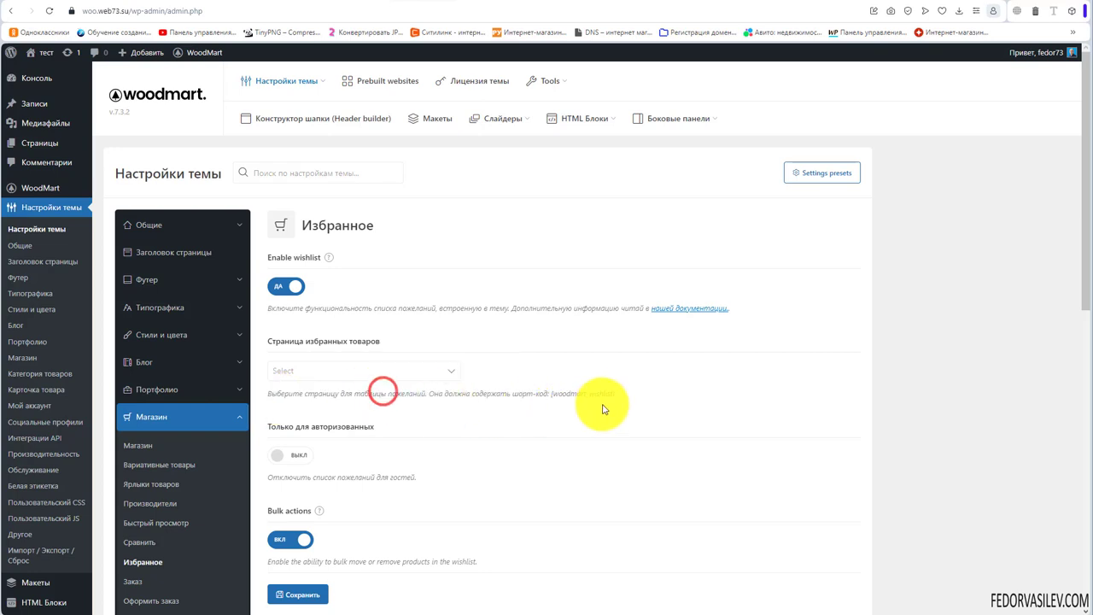
{"action": "left_click_drag", "start_coordinate": [615, 394], "coordinate": [549, 396]}
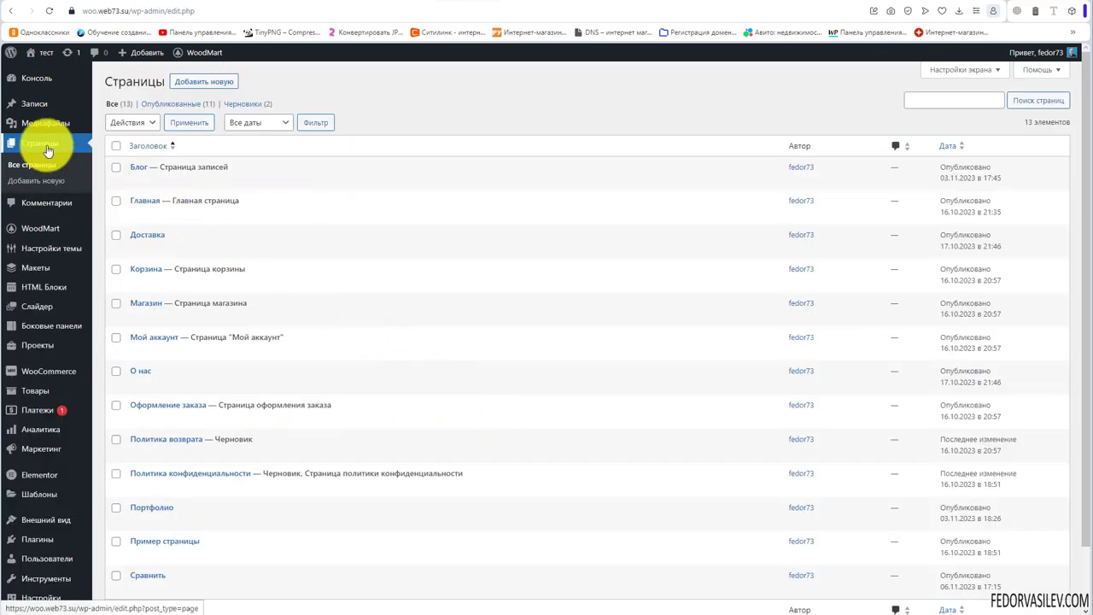
- Create and publish a new page titled Избранное that contains the [woodmart_wishlist] shortcode
{"action": "left_click", "coordinate": [201, 82]}
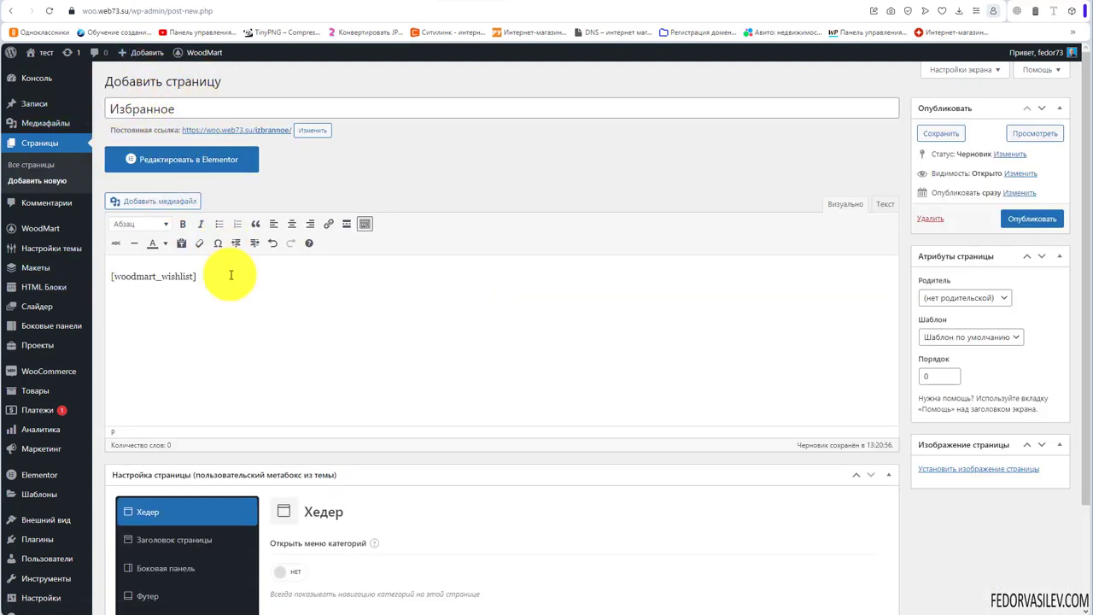
{"action": "left_click_drag", "start_coordinate": [231, 275], "coordinate": [111, 276]}
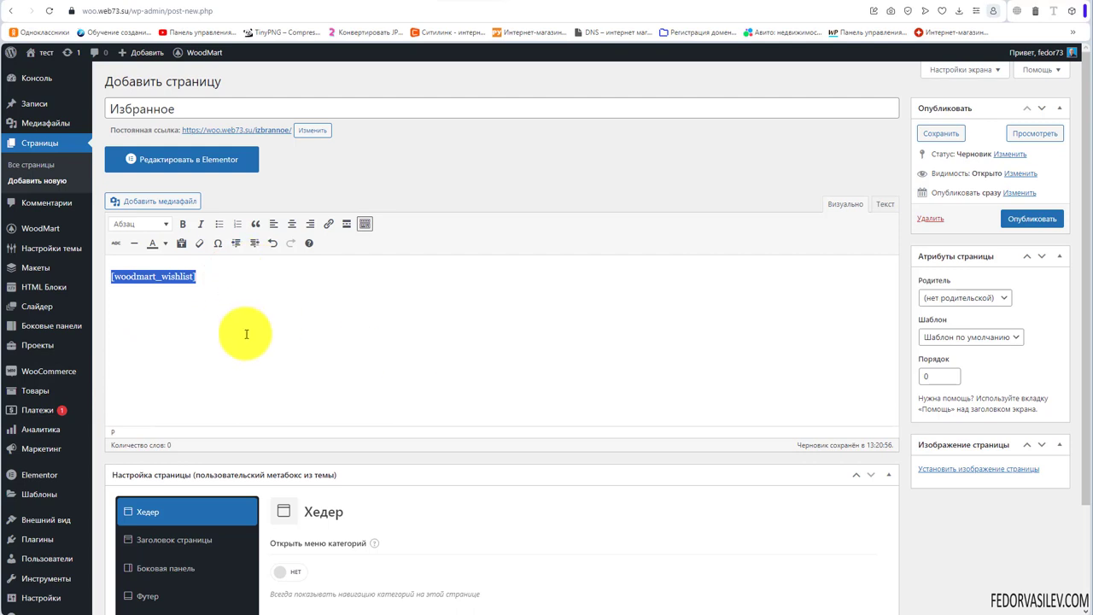
{"action": "left_click", "coordinate": [220, 276]}
{"action": "left_click", "coordinate": [295, 344]}
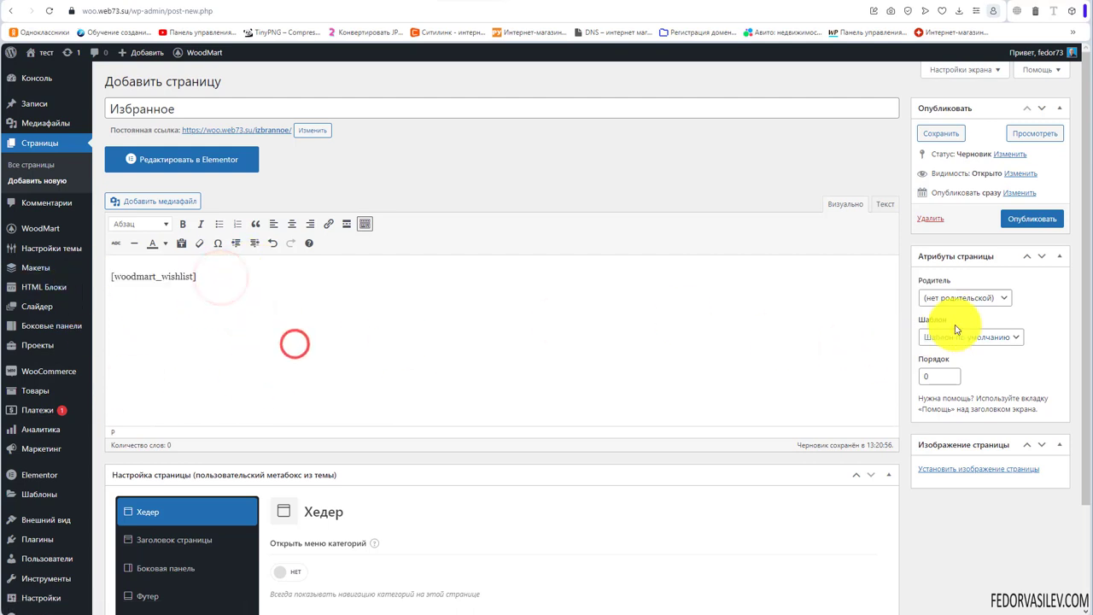
{"action": "left_click", "coordinate": [1025, 219]}
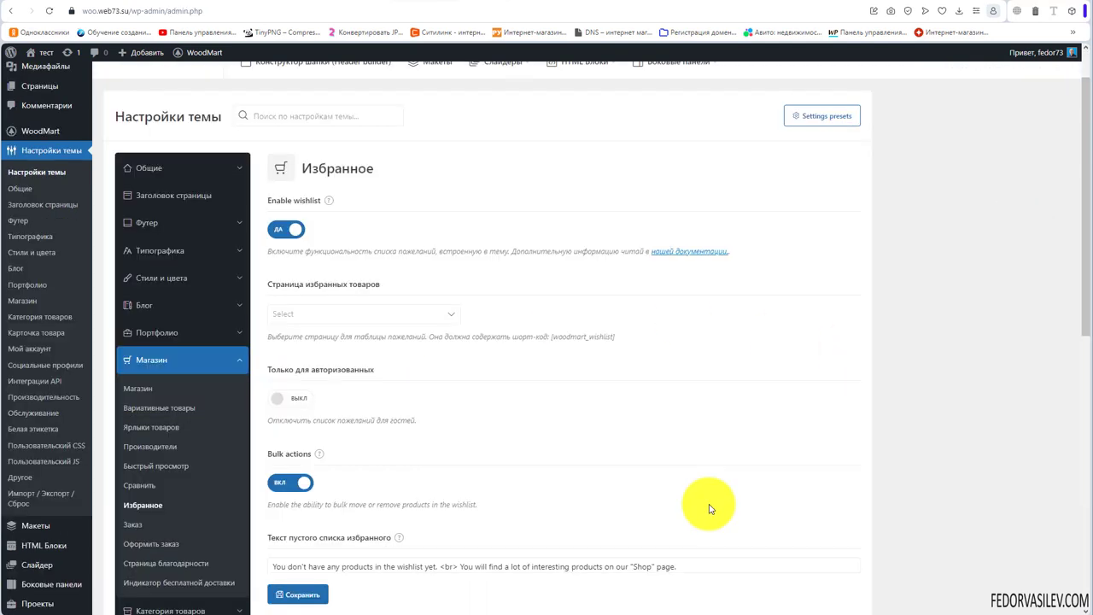
- Set the wishlist page to Избранное in the theme's wishlist settings
{"action": "left_click_drag", "start_coordinate": [386, 168], "coordinate": [254, 166]}
{"action": "left_click", "coordinate": [498, 189]}
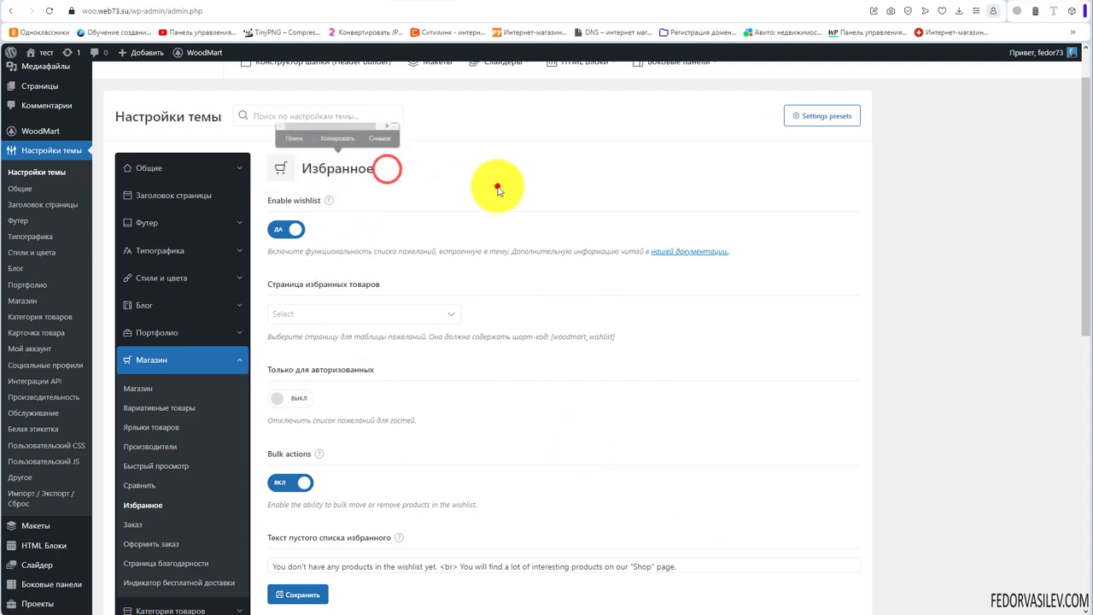
{"action": "left_click", "coordinate": [450, 313]}
{"action": "scroll", "coordinate": [410, 385], "scroll_direction": "down", "scroll_amount": 3}
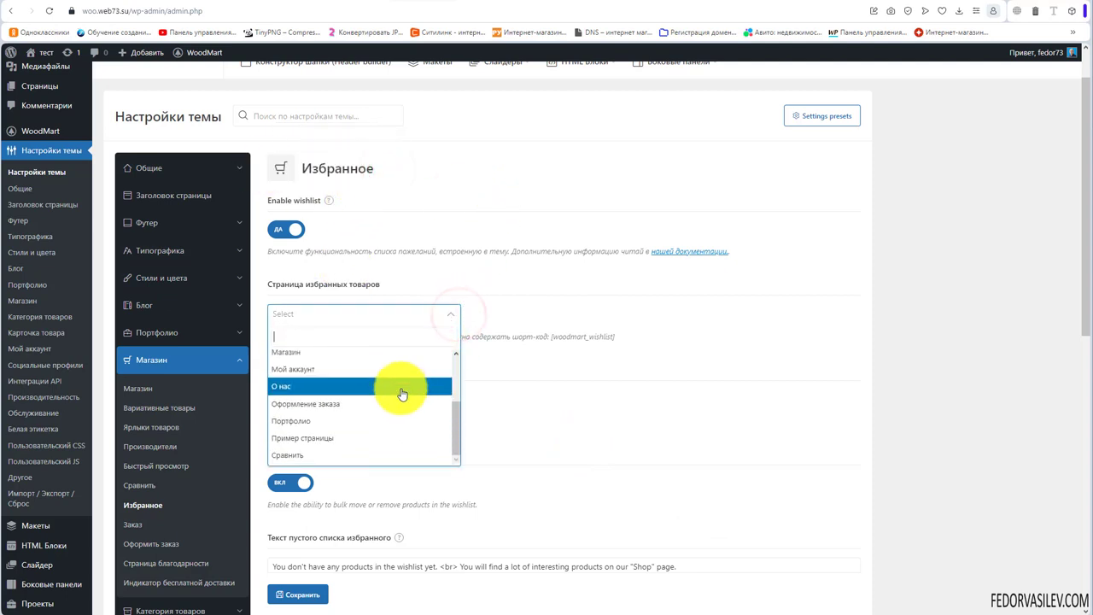
{"action": "scroll", "coordinate": [408, 402], "scroll_direction": "up", "scroll_amount": 3}
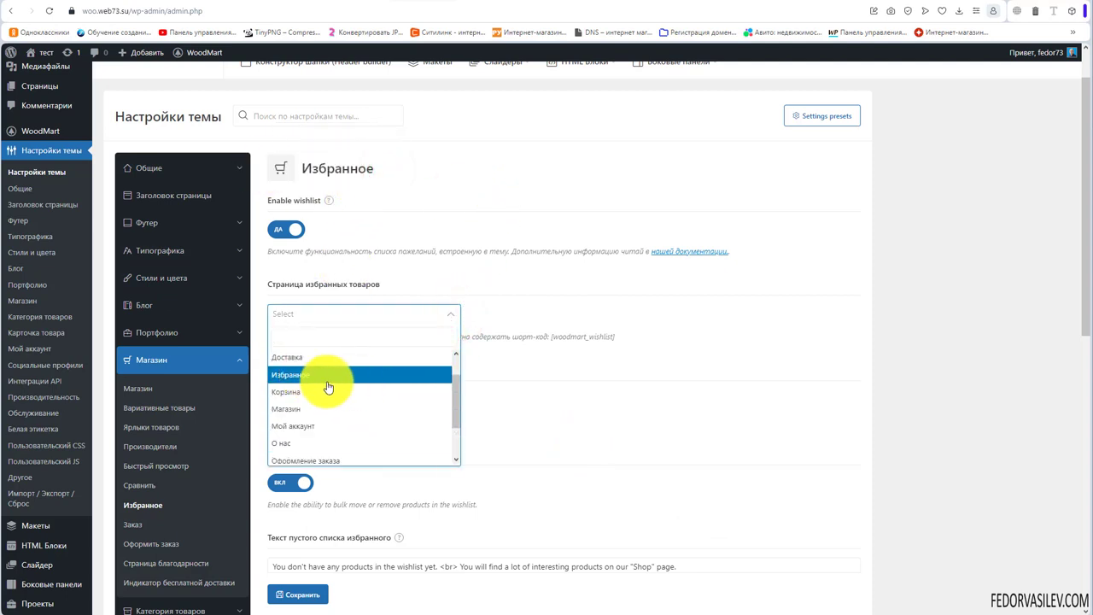
{"action": "left_click", "coordinate": [309, 372]}
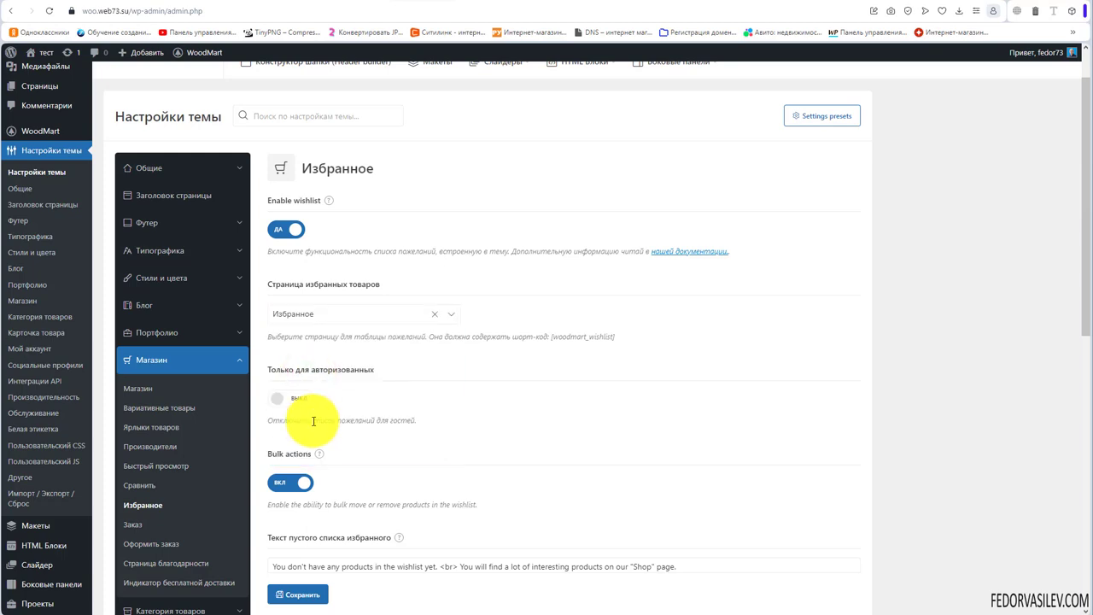
- Examine the option that limits the wishlist to authorised users
{"action": "scroll", "coordinate": [446, 426], "scroll_direction": "down", "scroll_amount": 2}
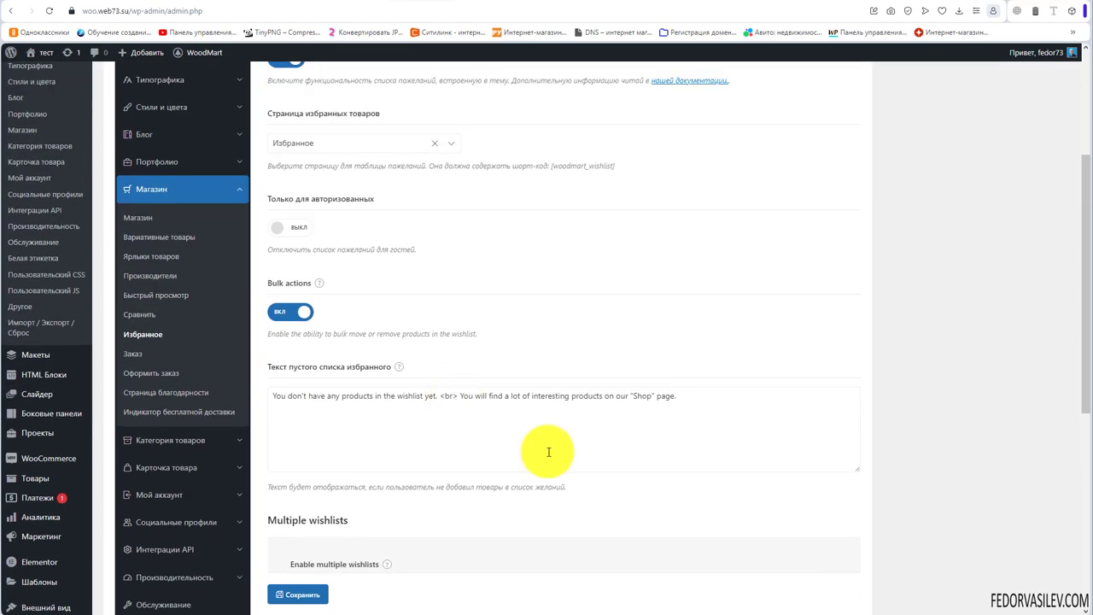
{"action": "left_click", "coordinate": [301, 229]}
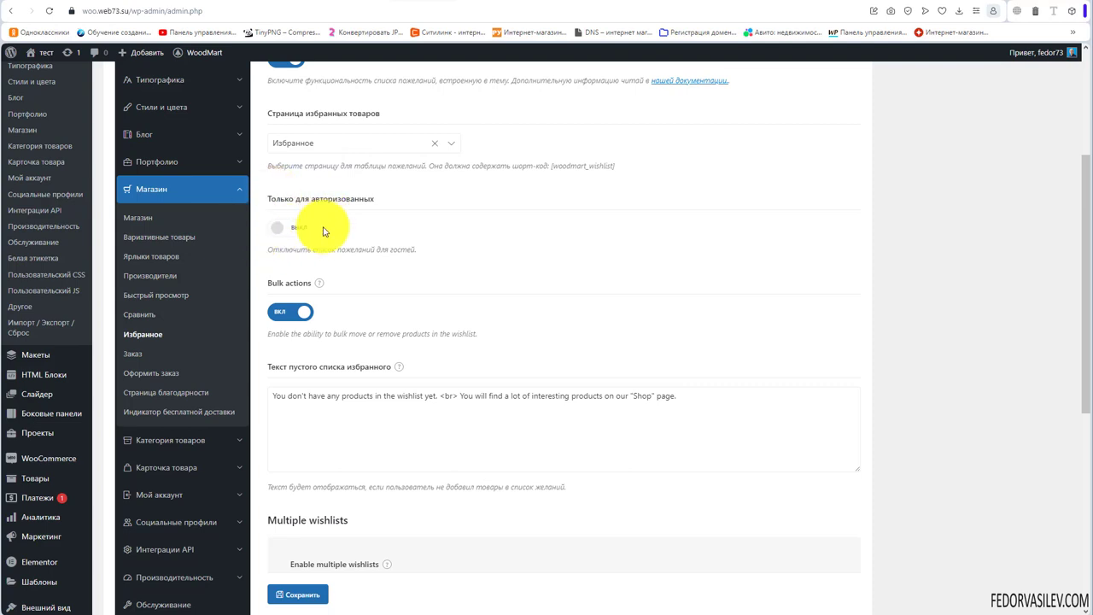
{"action": "scroll", "coordinate": [327, 227], "scroll_direction": "up", "scroll_amount": 1}
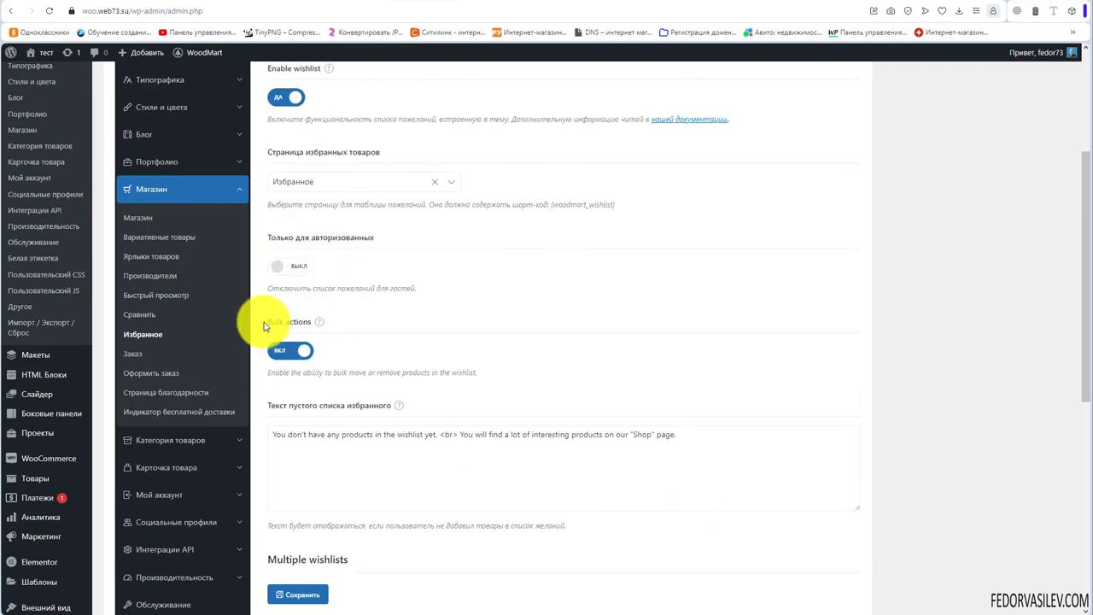
- Preview the Bulk actions option and turn it off and back on
{"action": "left_click_drag", "start_coordinate": [279, 325], "coordinate": [312, 323]}
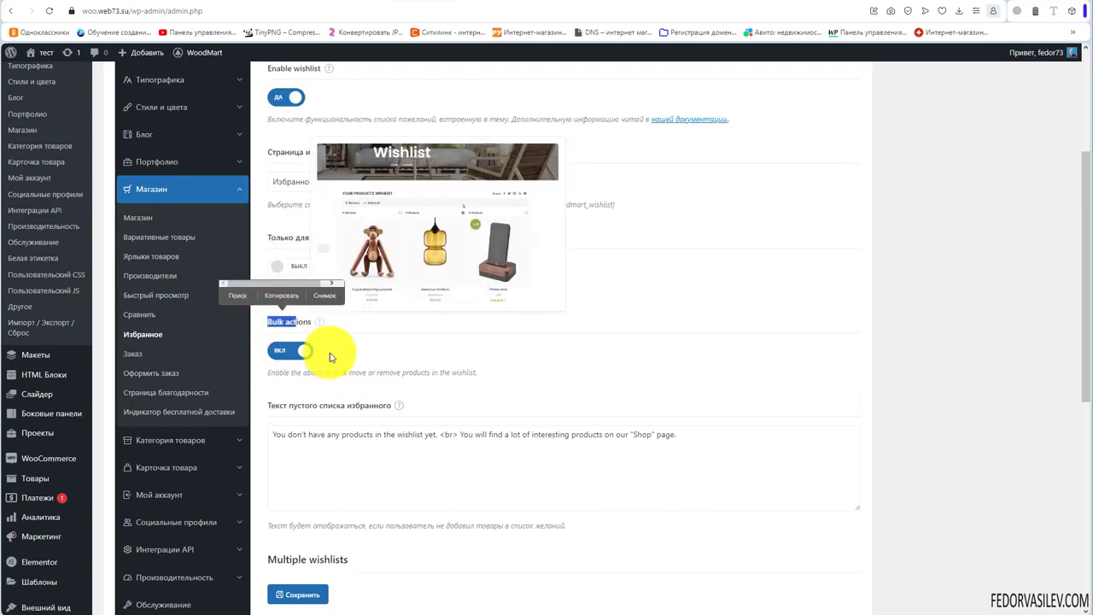
{"action": "left_click", "coordinate": [355, 341]}
{"action": "left_click", "coordinate": [281, 348]}
{"action": "left_click", "coordinate": [292, 349]}
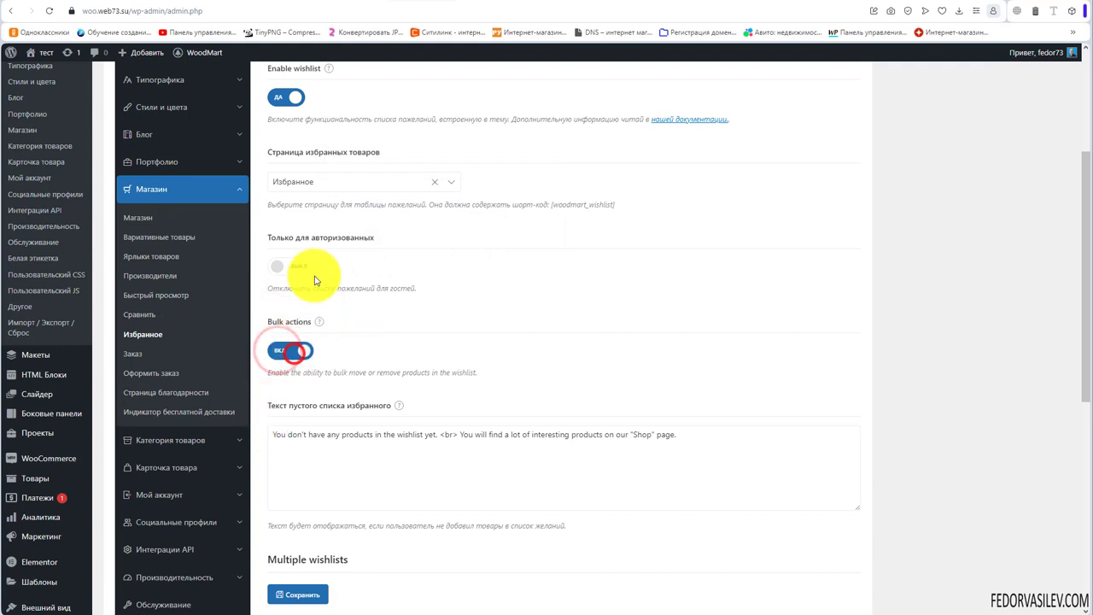
- Switch to the storefront and view the products on the Избранное page
{"action": "left_click", "coordinate": [527, 3]}
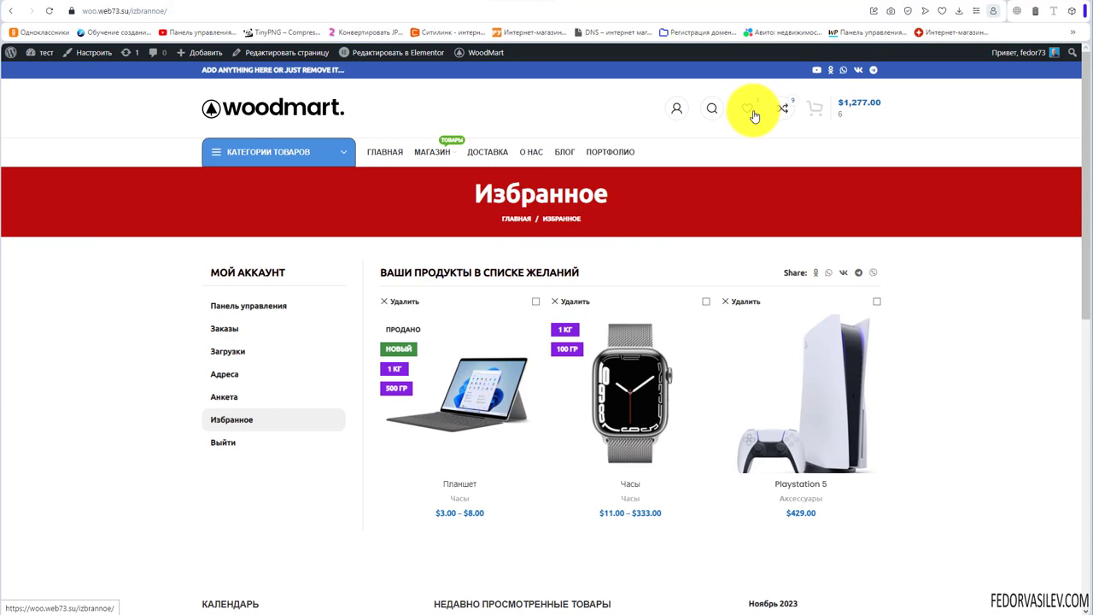
{"action": "mouse_move", "coordinate": [481, 390]}
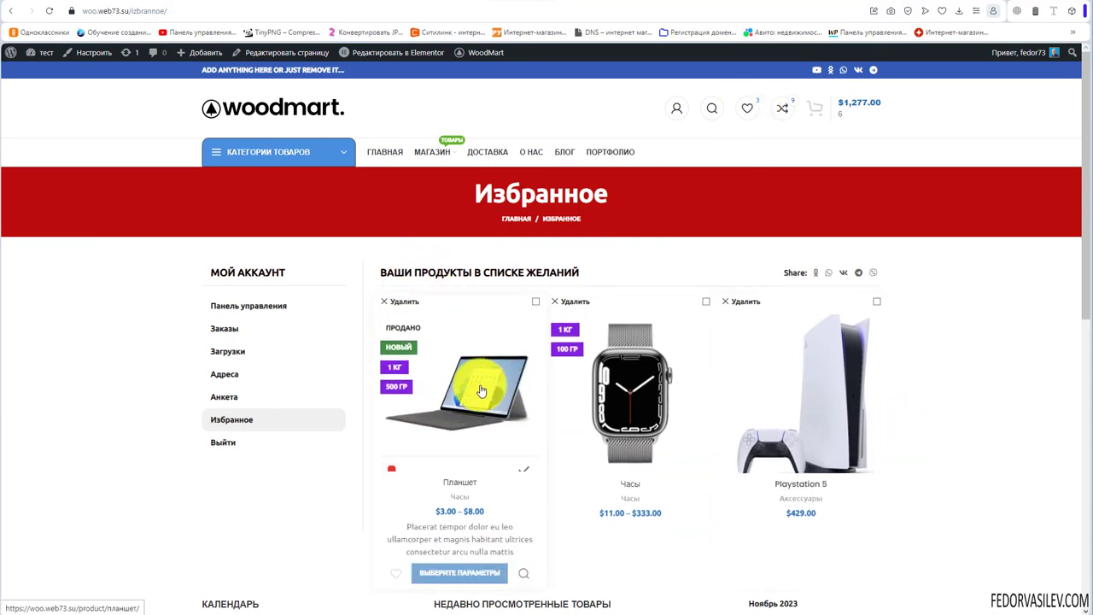
{"action": "mouse_move", "coordinate": [566, 307]}
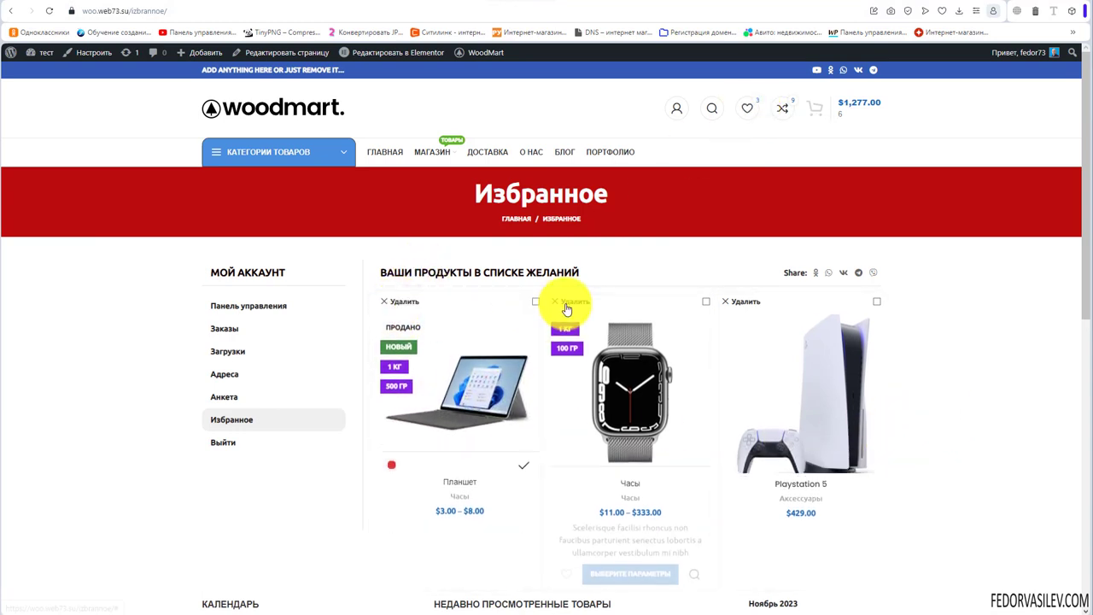
- Try bulk selection on the wishlist by selecting Часы, Playstation 5 and all products, and clear the whole selection
{"action": "left_click", "coordinate": [706, 301]}
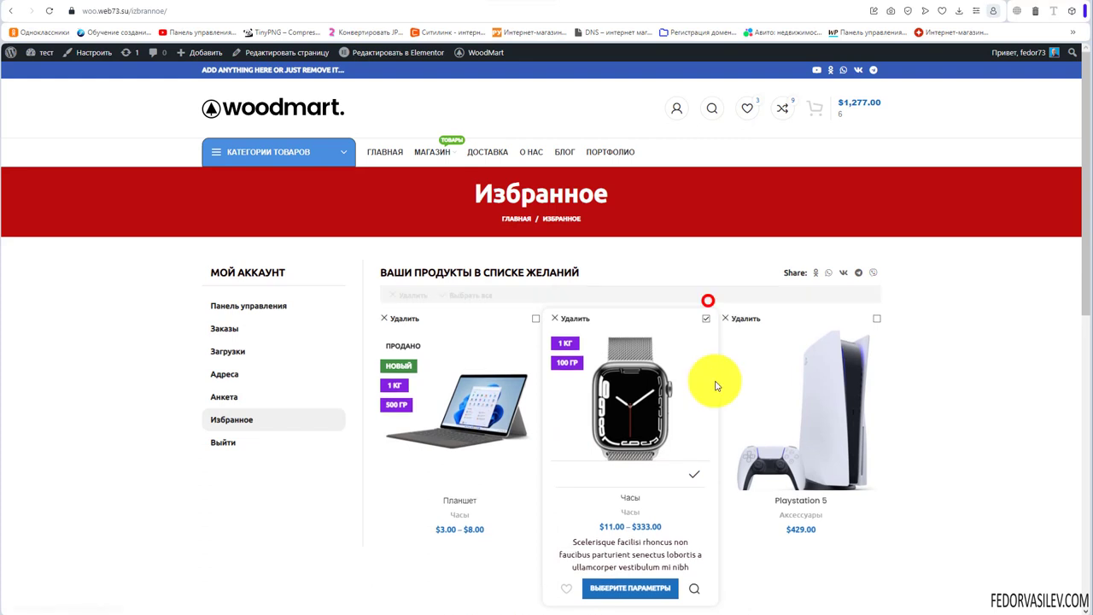
{"action": "left_click", "coordinate": [707, 322]}
{"action": "left_click", "coordinate": [875, 302]}
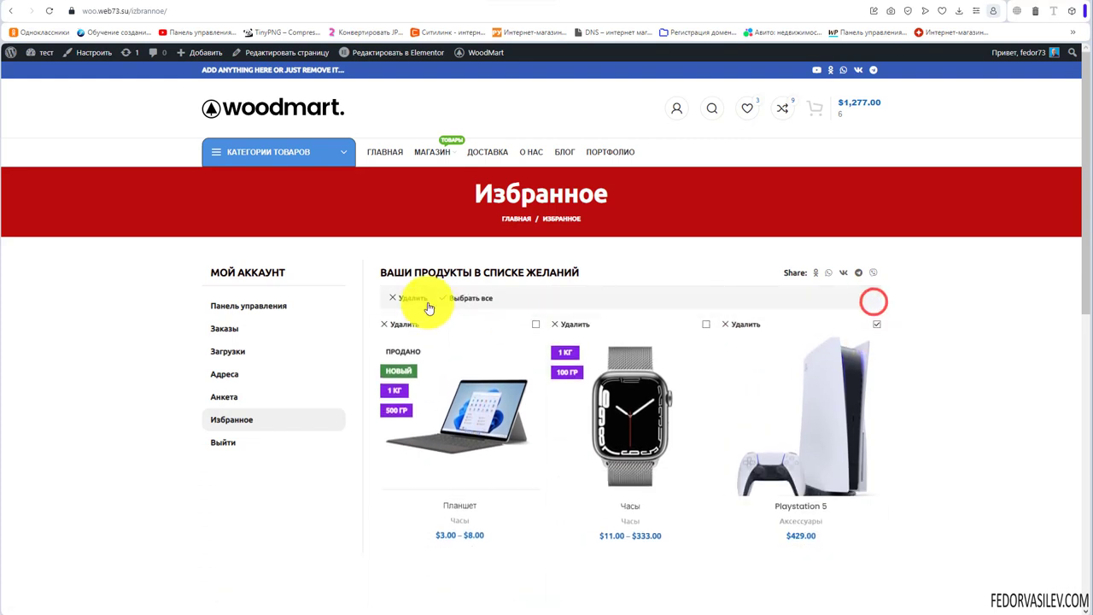
{"action": "left_click", "coordinate": [465, 298]}
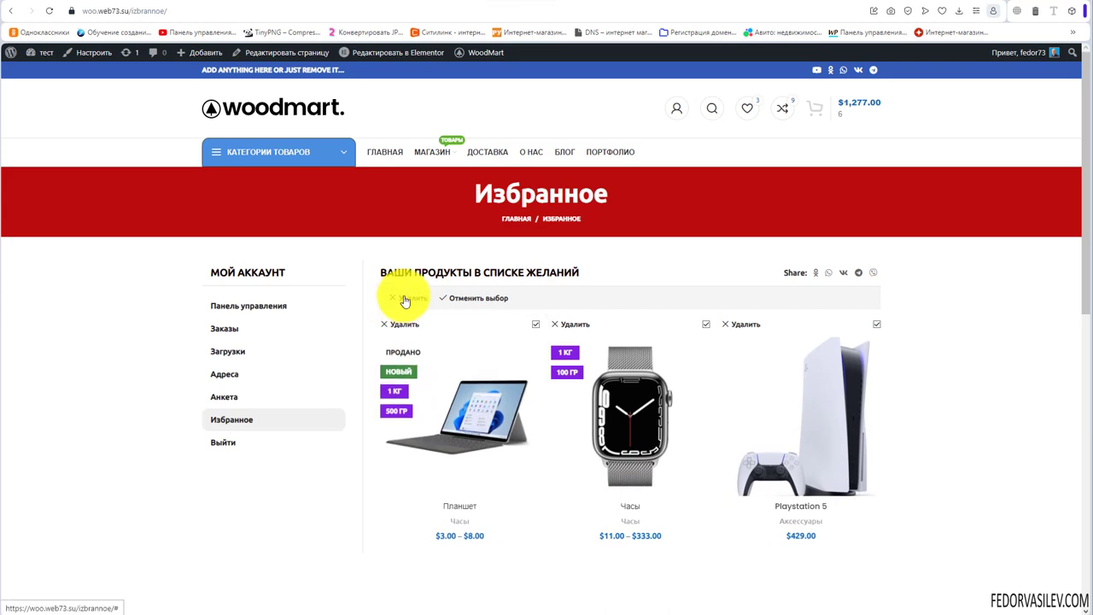
{"action": "scroll", "coordinate": [402, 294], "scroll_direction": "down", "scroll_amount": 3}
{"action": "scroll", "coordinate": [461, 307], "scroll_direction": "up", "scroll_amount": 3}
{"action": "left_click", "coordinate": [534, 322]}
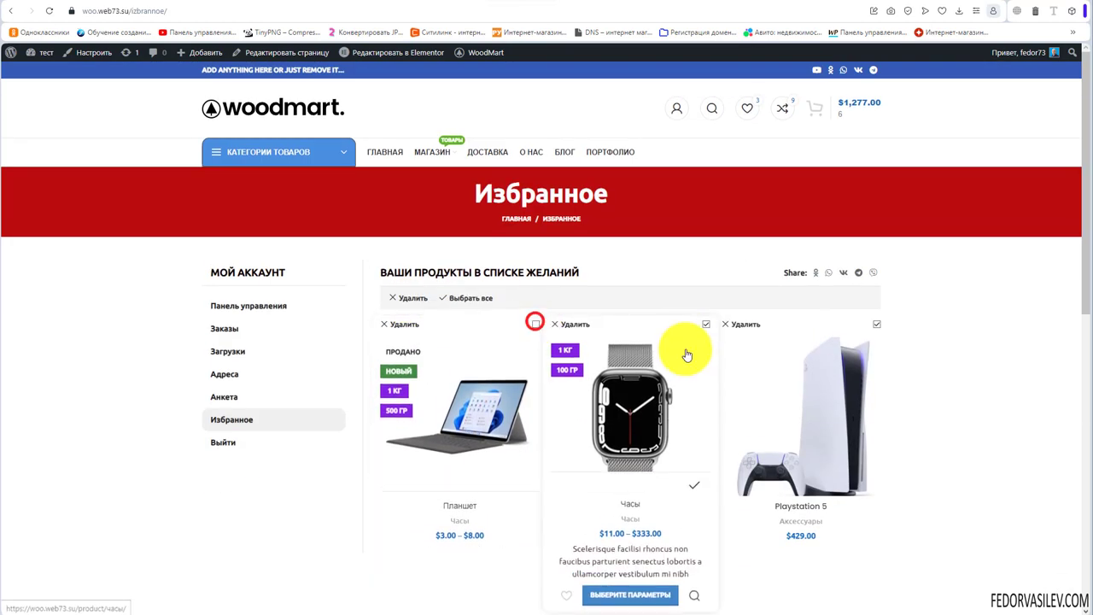
{"action": "left_click", "coordinate": [705, 324]}
{"action": "left_click", "coordinate": [876, 325]}
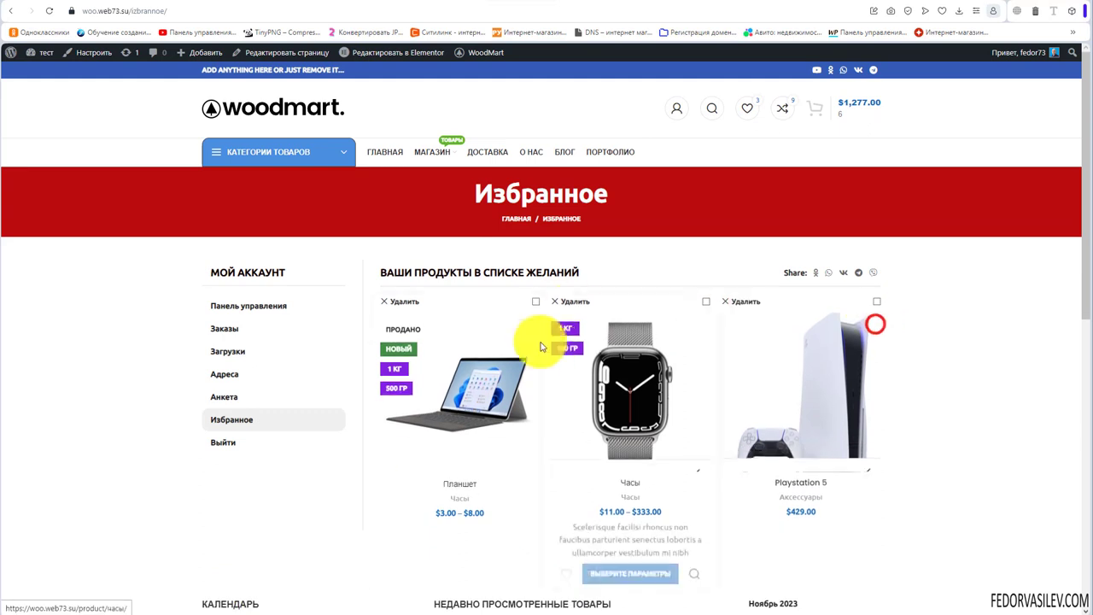
- Return to the theme's wishlist settings and examine the empty-wishlist text, its preview and both of its sentences
{"action": "left_click", "coordinate": [397, 4]}
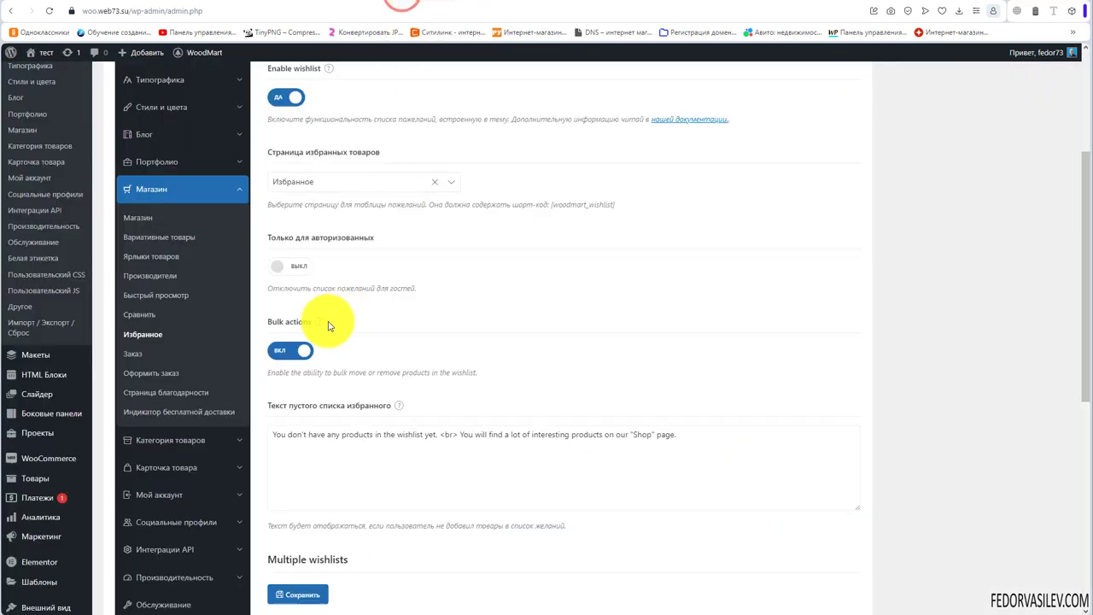
{"action": "left_click", "coordinate": [293, 347]}
{"action": "scroll", "coordinate": [500, 366], "scroll_direction": "down", "scroll_amount": 1}
{"action": "mouse_move", "coordinate": [405, 350]}
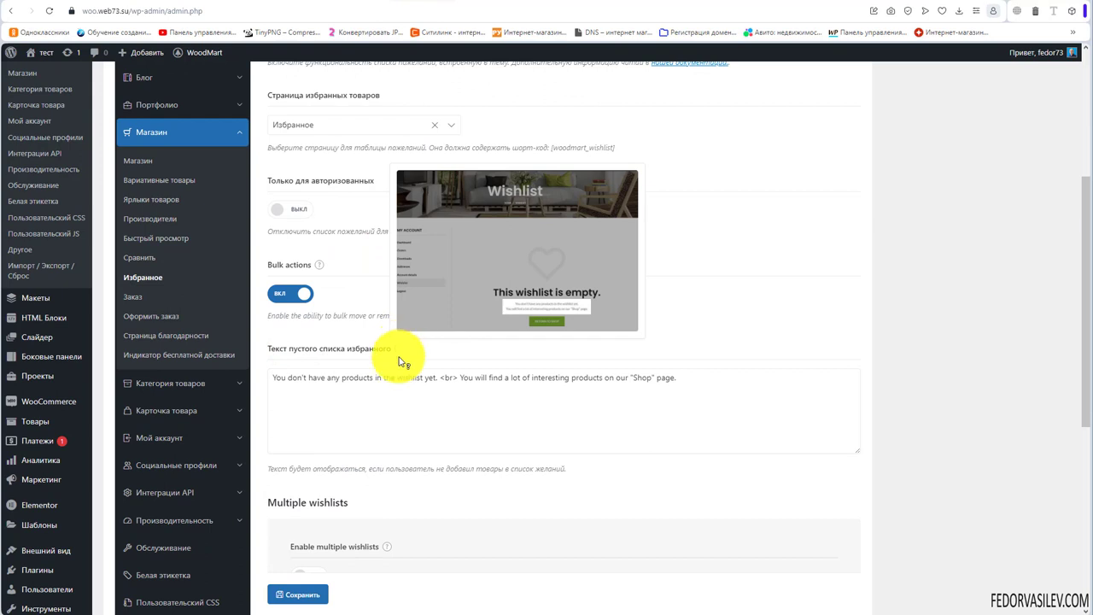
{"action": "left_click_drag", "start_coordinate": [440, 382], "coordinate": [251, 433]}
{"action": "left_click", "coordinate": [454, 409]}
{"action": "left_click_drag", "start_coordinate": [460, 377], "coordinate": [547, 472]}
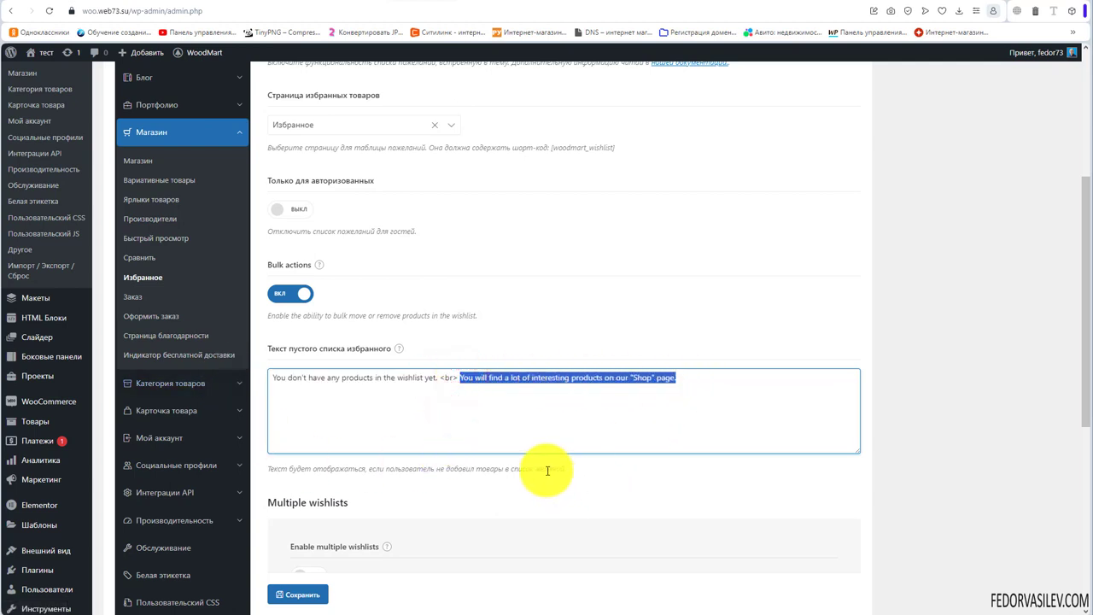
- Replace the empty-wishlist text with 'У вас еще нет ни одного товара в списке желаний.<br> На странице нашего "Магазина" вы найдете много интересных товаров.'
{"action": "left_click", "coordinate": [457, 377]}
{"action": "left_click_drag", "start_coordinate": [442, 377], "coordinate": [262, 371]}
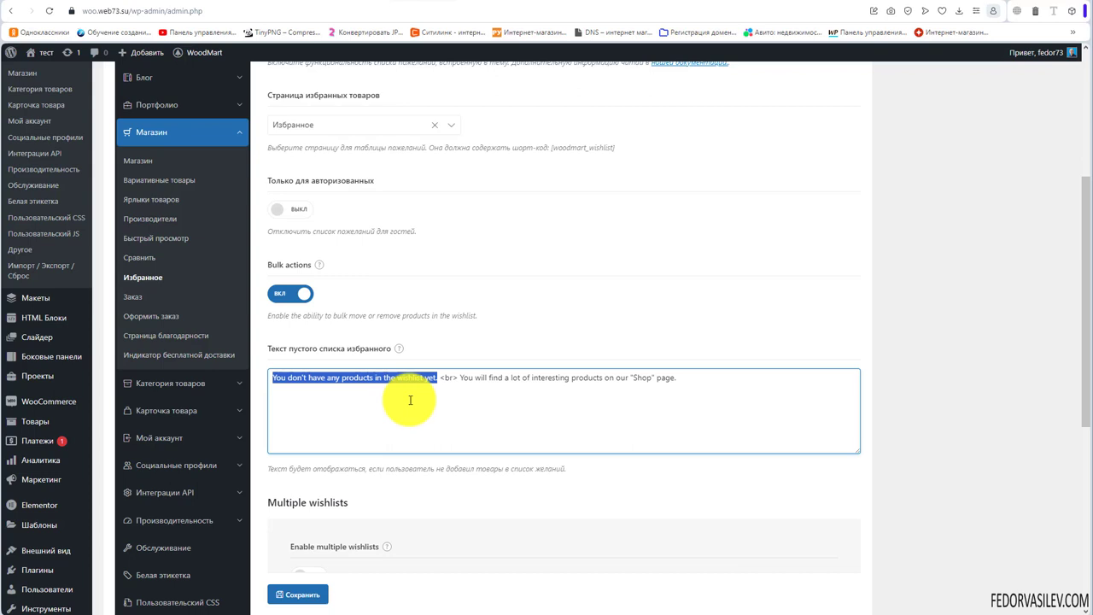
{"action": "key", "text": "ctrl+a"}
{"action": "type", "text": "У вас еще нет ни одного товара в списке желаний.<br> На странице нашего \"Магазина\" вы найдете много интересных товаров."}
{"action": "left_click_drag", "start_coordinate": [732, 377], "coordinate": [559, 377]}
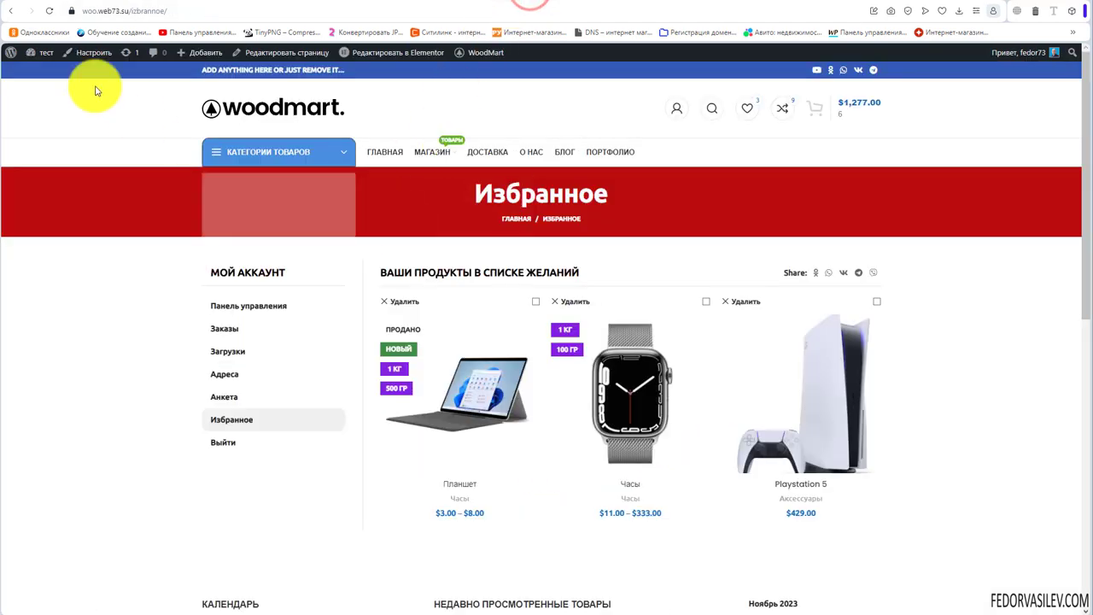
- Remove all products from the storefront wishlist in bulk, confirm the deletion and view the empty-wishlist page
{"action": "left_click", "coordinate": [406, 299]}
{"action": "left_click", "coordinate": [405, 299]}
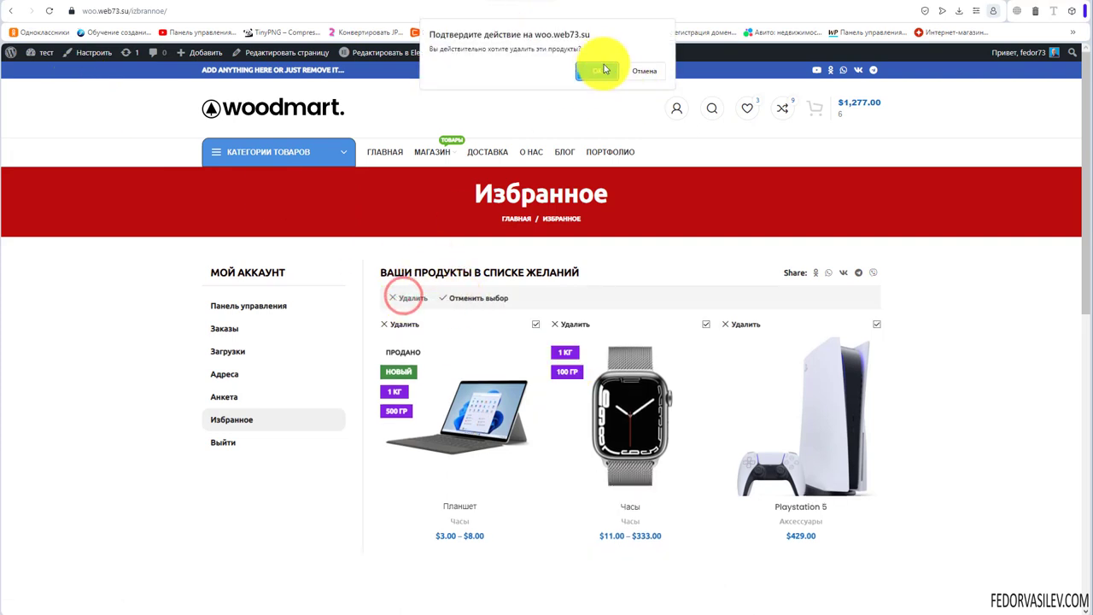
{"action": "left_click", "coordinate": [601, 65]}
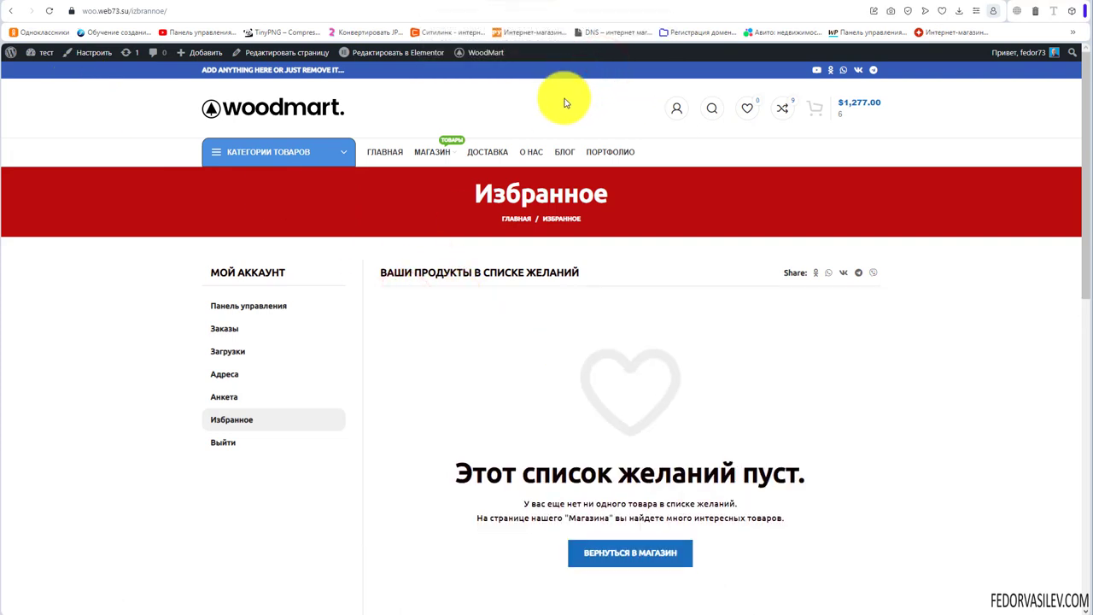
{"action": "scroll", "coordinate": [501, 395], "scroll_direction": "down", "scroll_amount": 2}
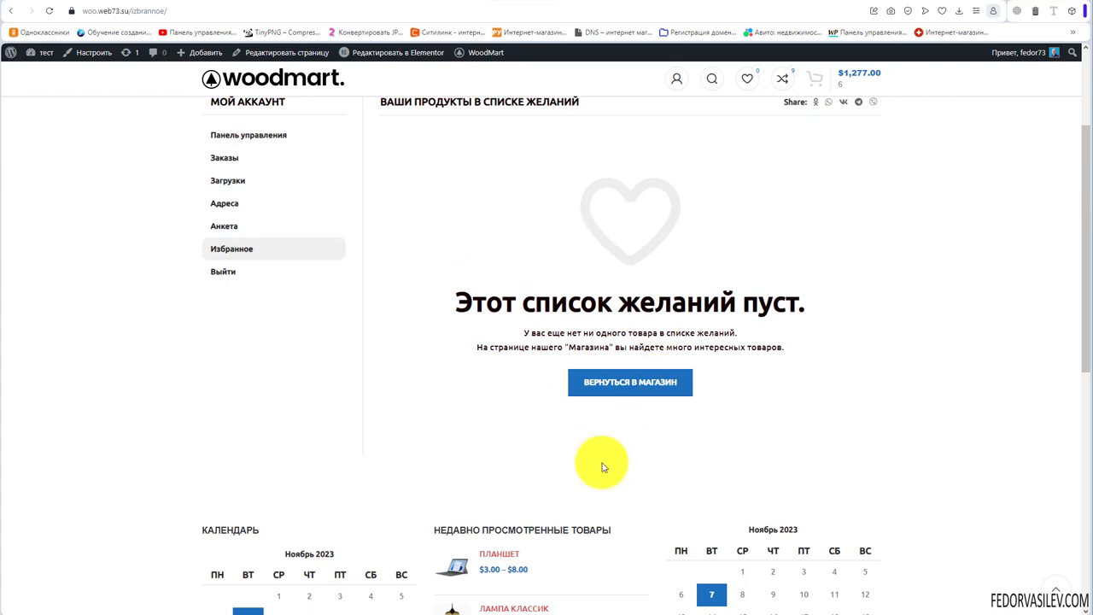
{"action": "scroll", "coordinate": [491, 423], "scroll_direction": "up", "scroll_amount": 5}
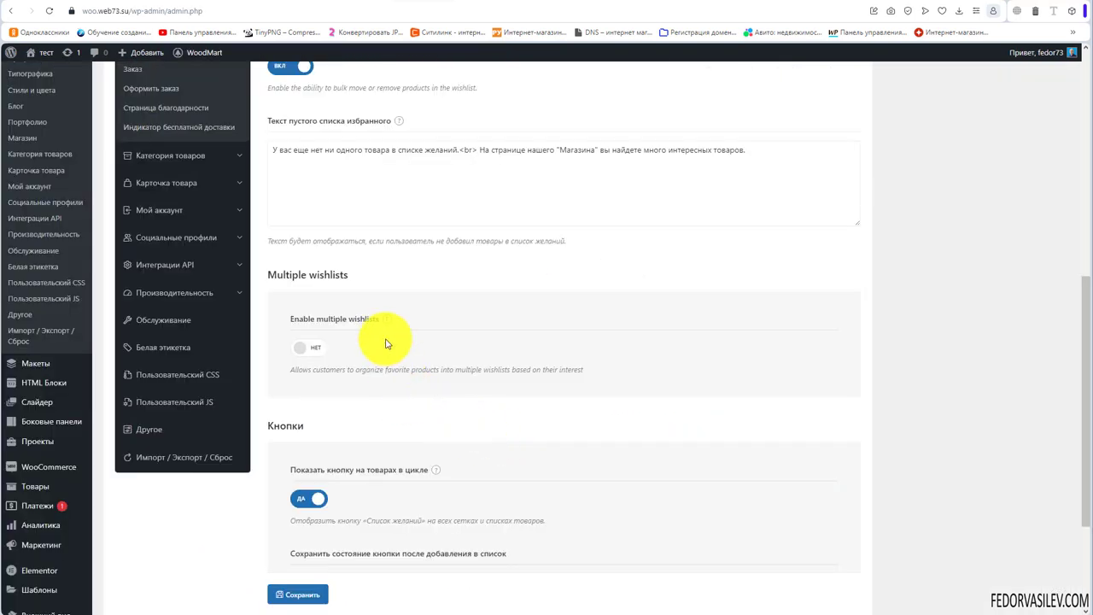
- Enable multiple wishlists in the theme settings, preview and try the wishlists popup options, and leave the popup set to Always
{"action": "left_click", "coordinate": [314, 357]}
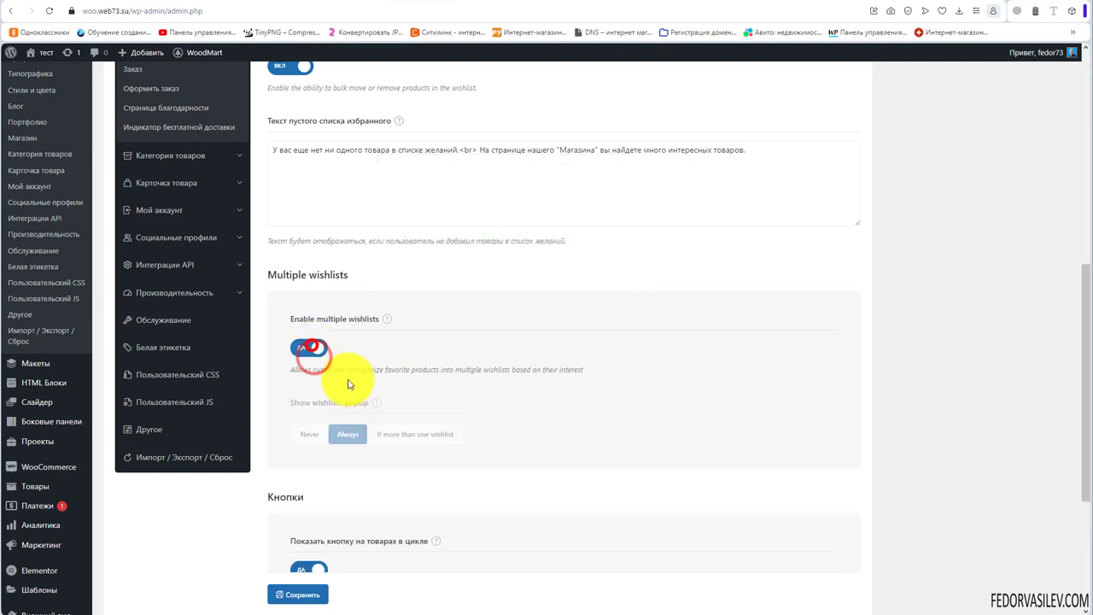
{"action": "mouse_move", "coordinate": [387, 319]}
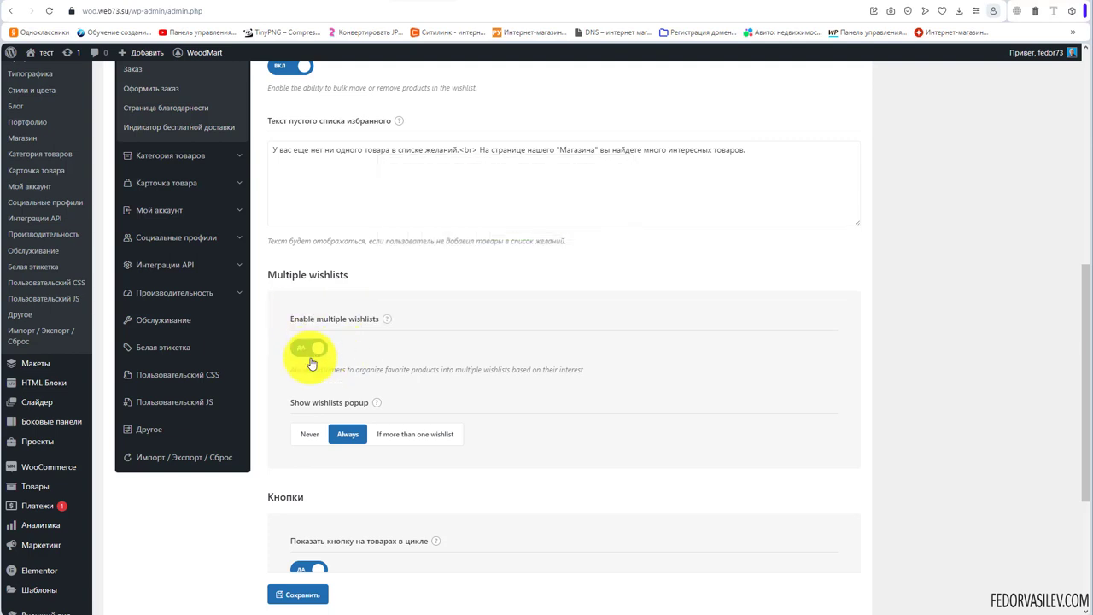
{"action": "mouse_move", "coordinate": [378, 410]}
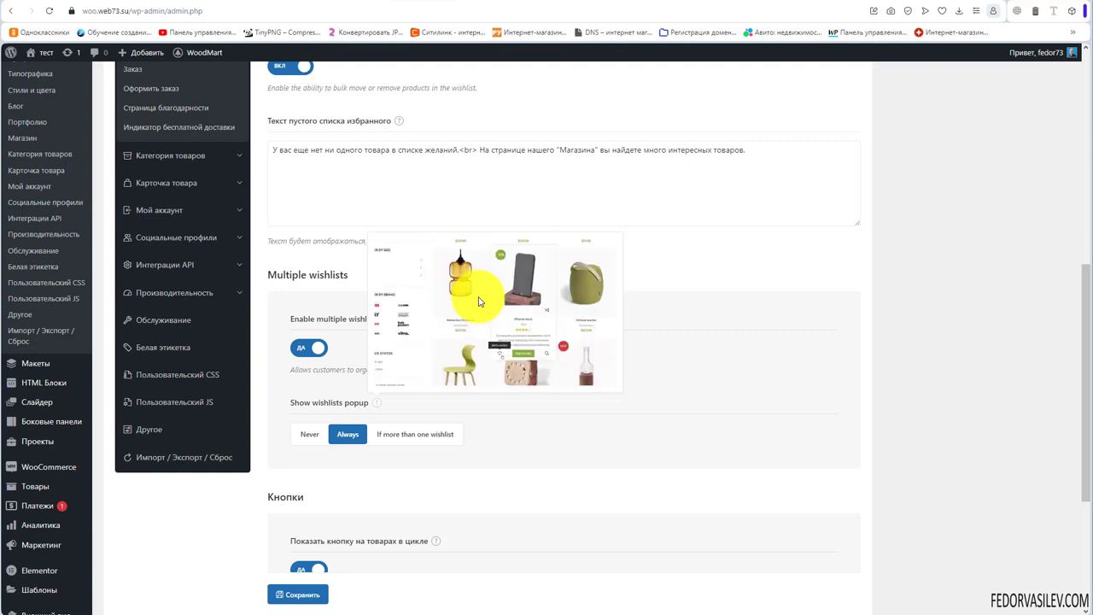
{"action": "left_click", "coordinate": [303, 435]}
{"action": "left_click", "coordinate": [346, 434]}
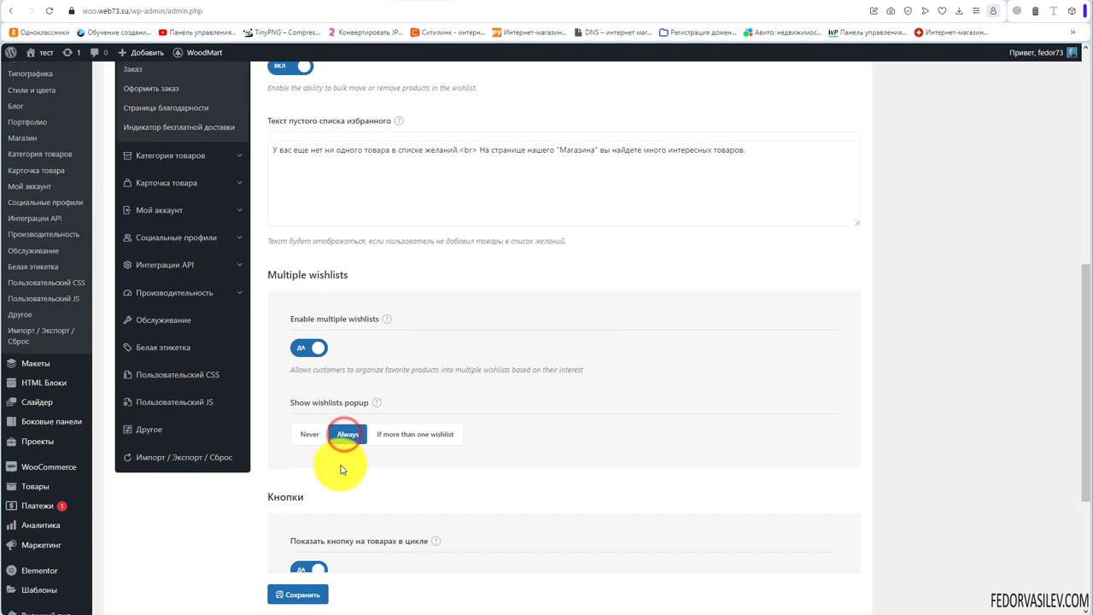
{"action": "left_click", "coordinate": [400, 434]}
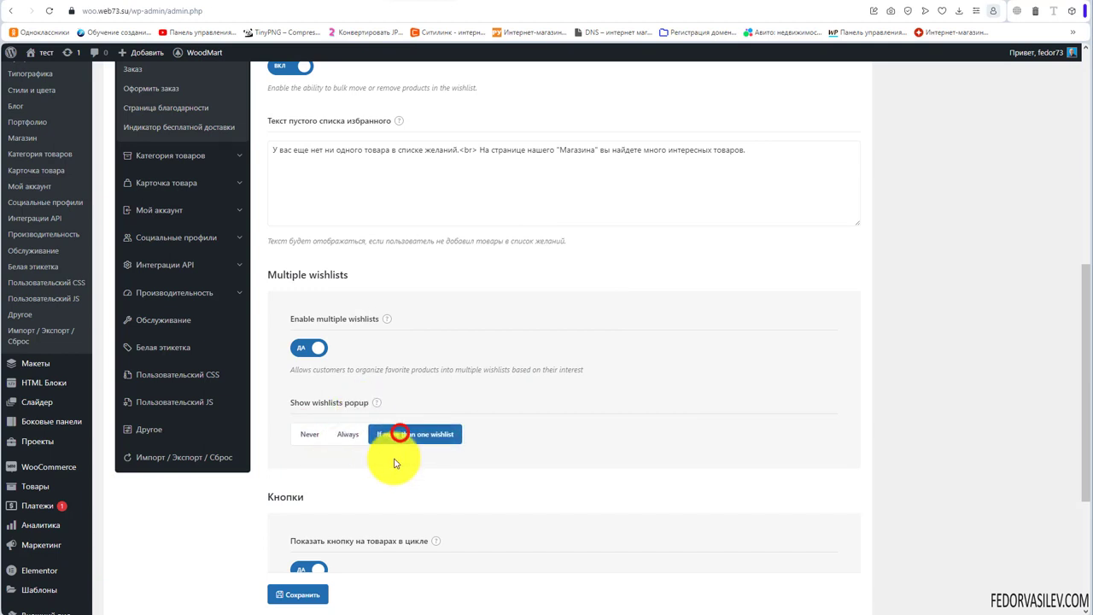
{"action": "left_click", "coordinate": [337, 434]}
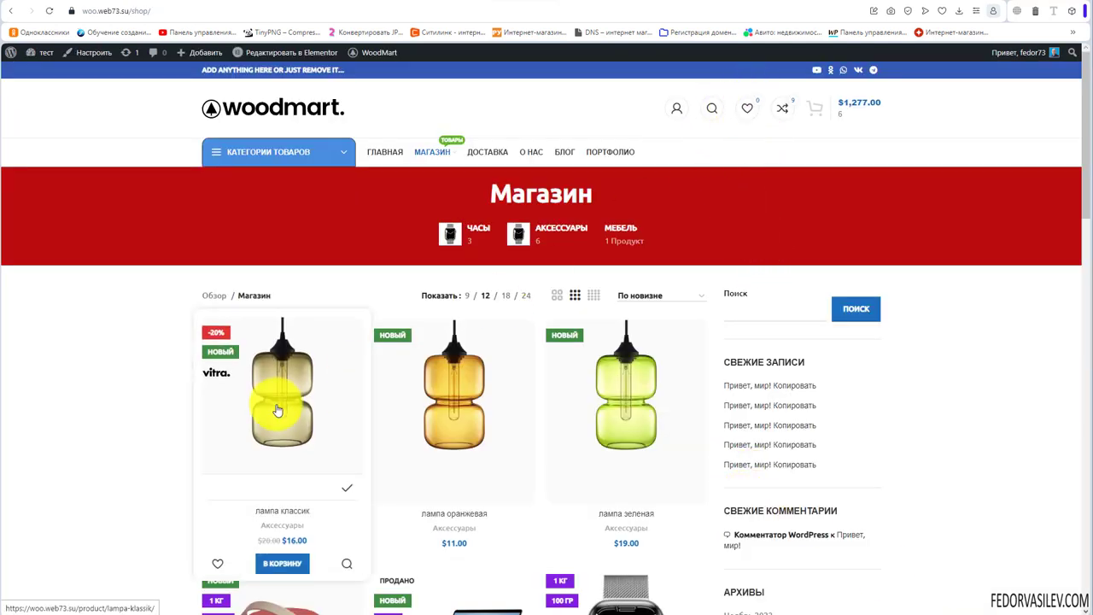
- On the storefront Магазин page, add лампа классик and лампа оранжевая to Мой список желаний, returning to the shop after each
{"action": "scroll", "coordinate": [265, 410], "scroll_direction": "down", "scroll_amount": 1}
{"action": "left_click", "coordinate": [215, 511]}
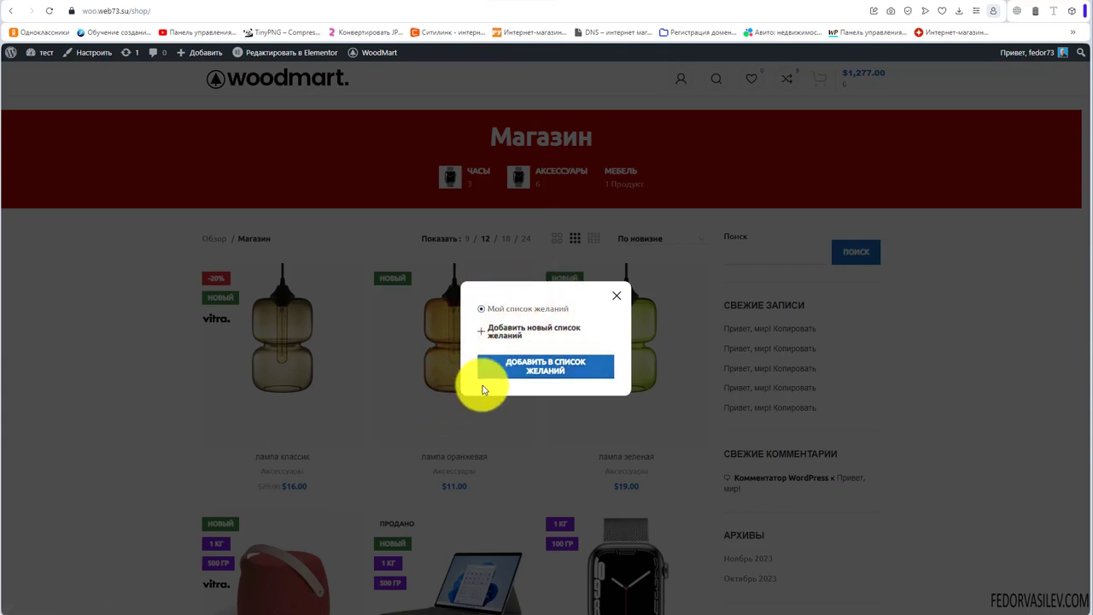
{"action": "left_click", "coordinate": [521, 368]}
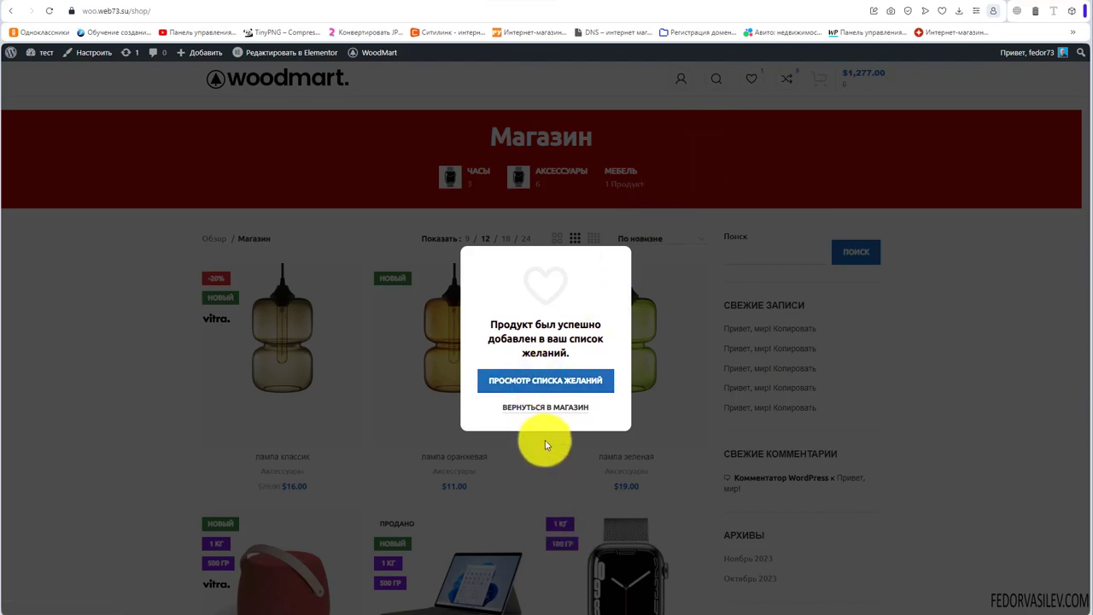
{"action": "left_click", "coordinate": [553, 408]}
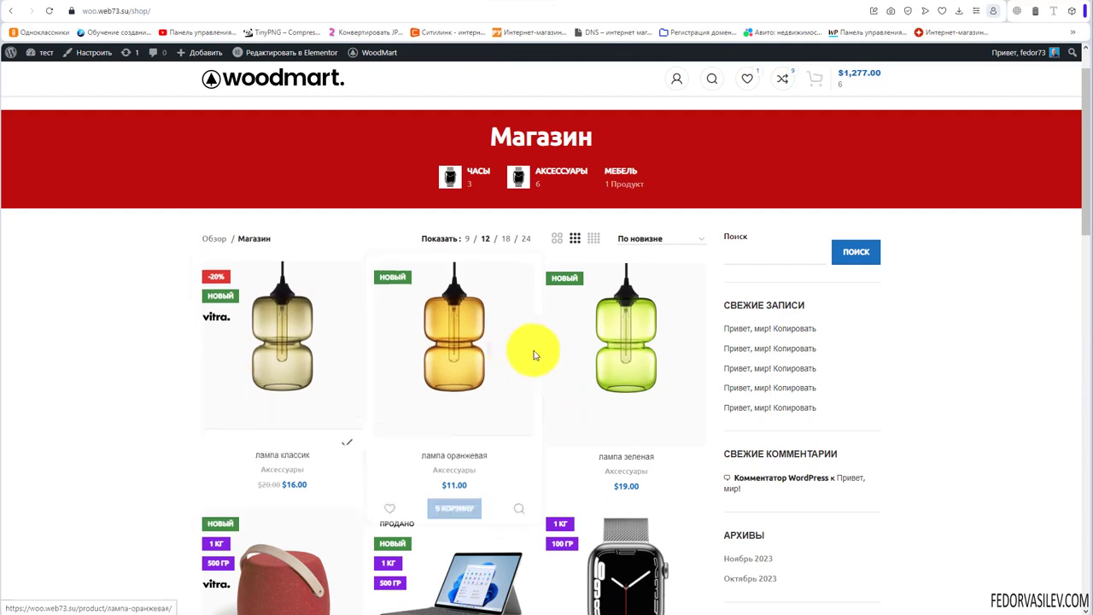
{"action": "left_click", "coordinate": [390, 511]}
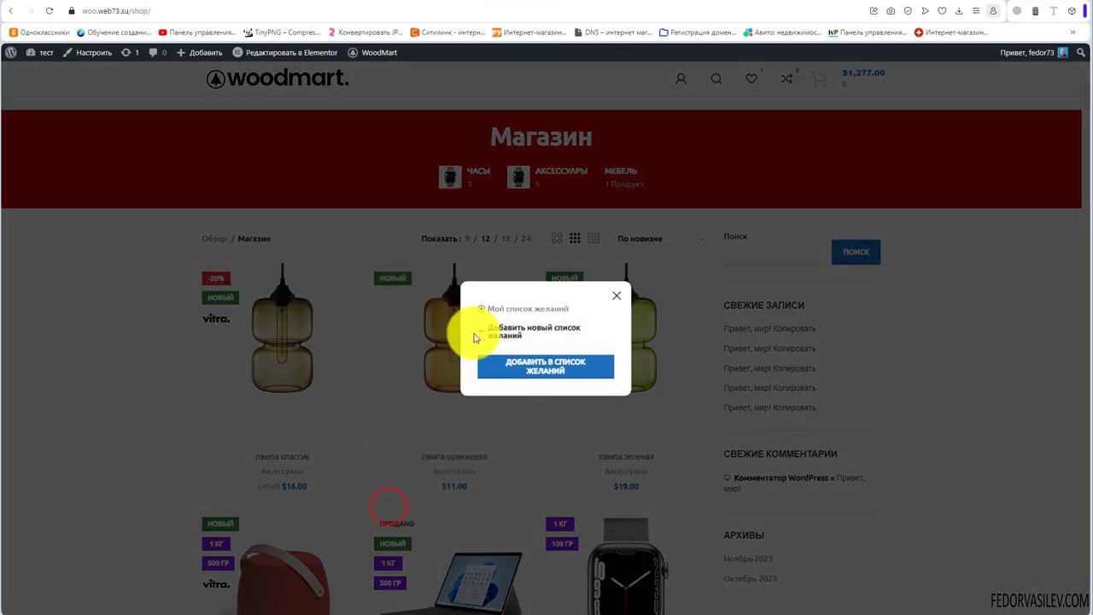
{"action": "left_click", "coordinate": [516, 362]}
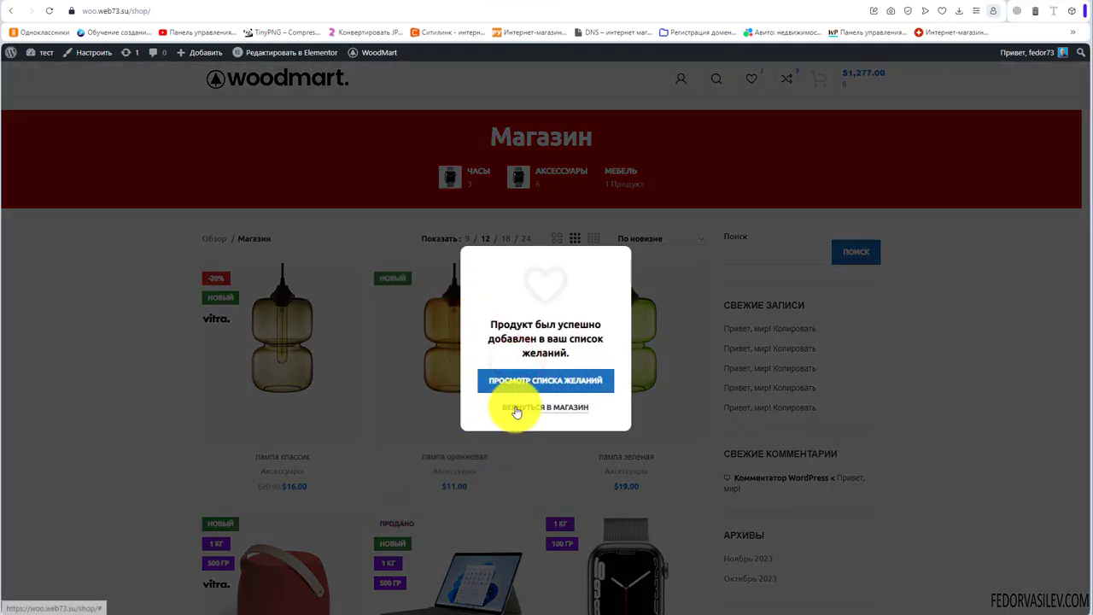
{"action": "left_click", "coordinate": [512, 404]}
- Add the product колонка to a new wishlist named тест and return to the shop
{"action": "scroll", "coordinate": [273, 443], "scroll_direction": "down", "scroll_amount": 2}
{"action": "scroll", "coordinate": [273, 442], "scroll_direction": "down", "scroll_amount": 1}
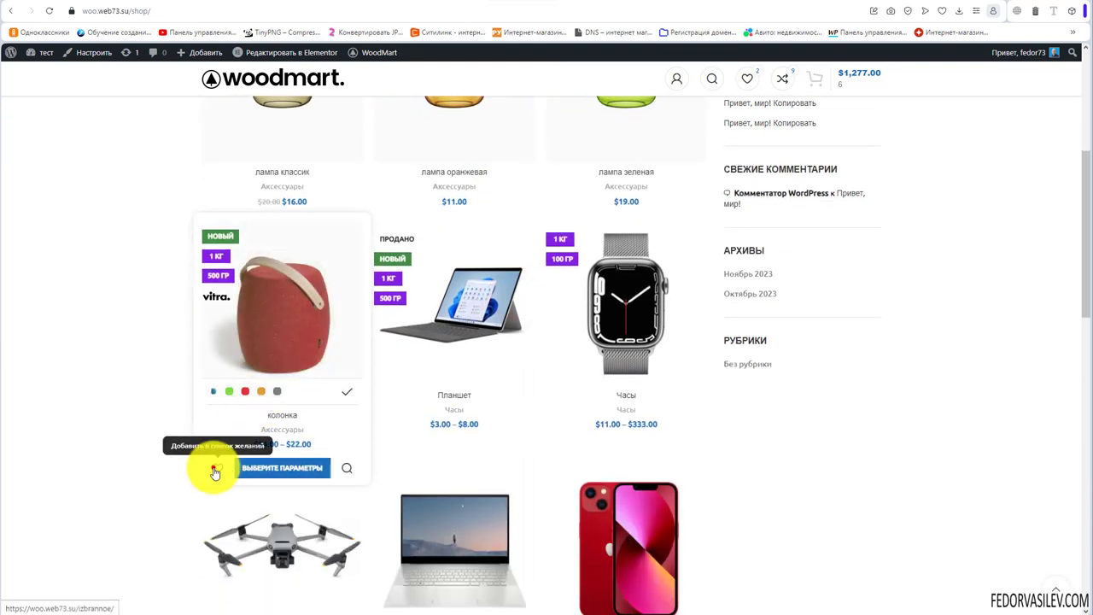
{"action": "left_click", "coordinate": [214, 467]}
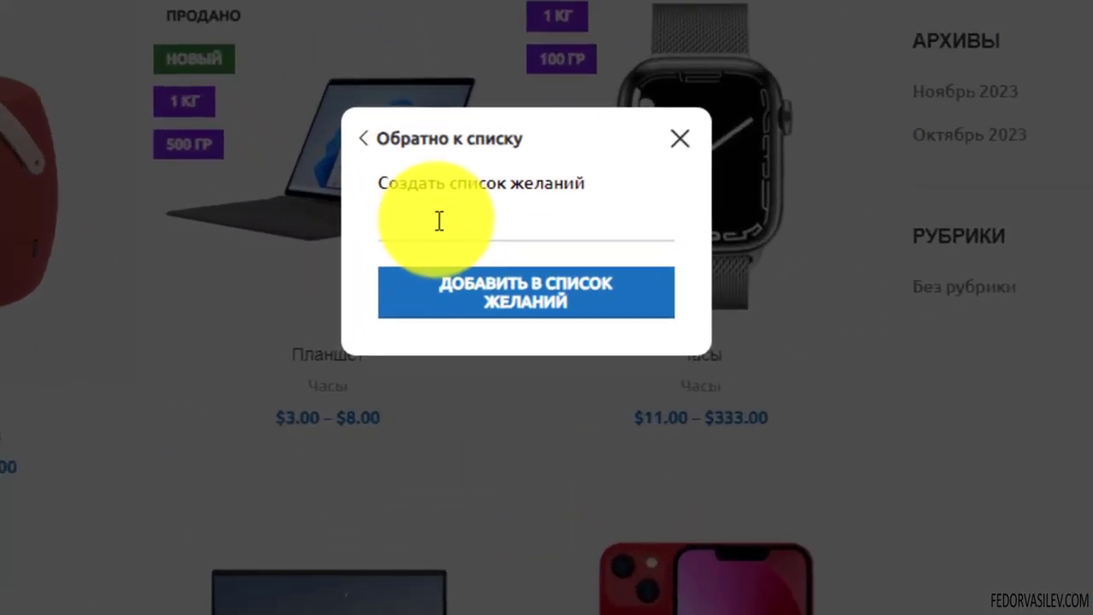
{"action": "left_click", "coordinate": [448, 299]}
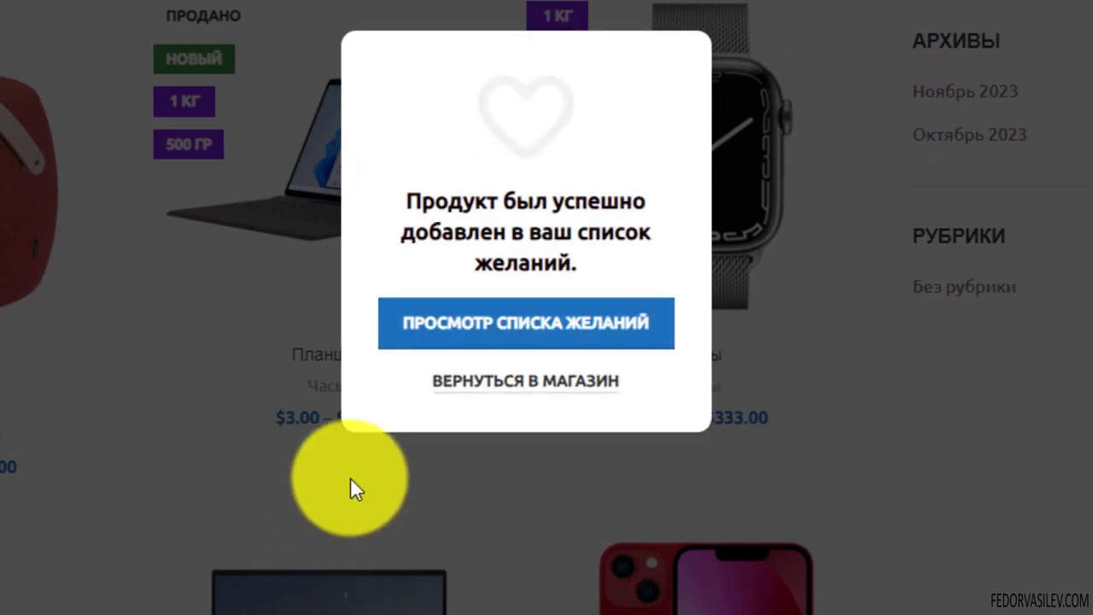
{"action": "left_click", "coordinate": [450, 385]}
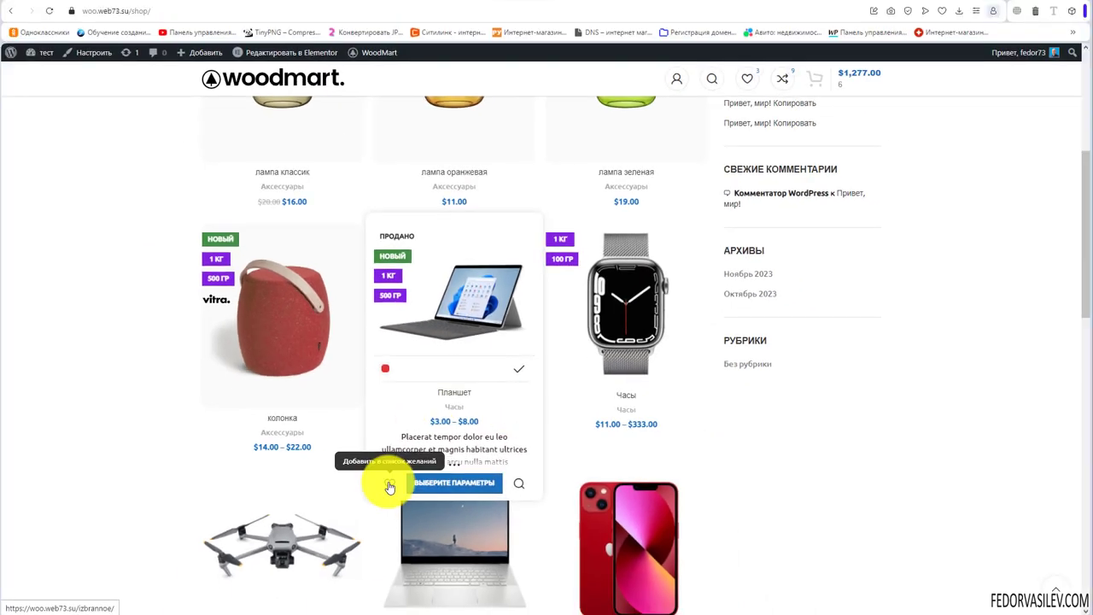
- Add the product Планшет to the тест wishlist and open the wishlist page
{"action": "left_click", "coordinate": [336, 502]}
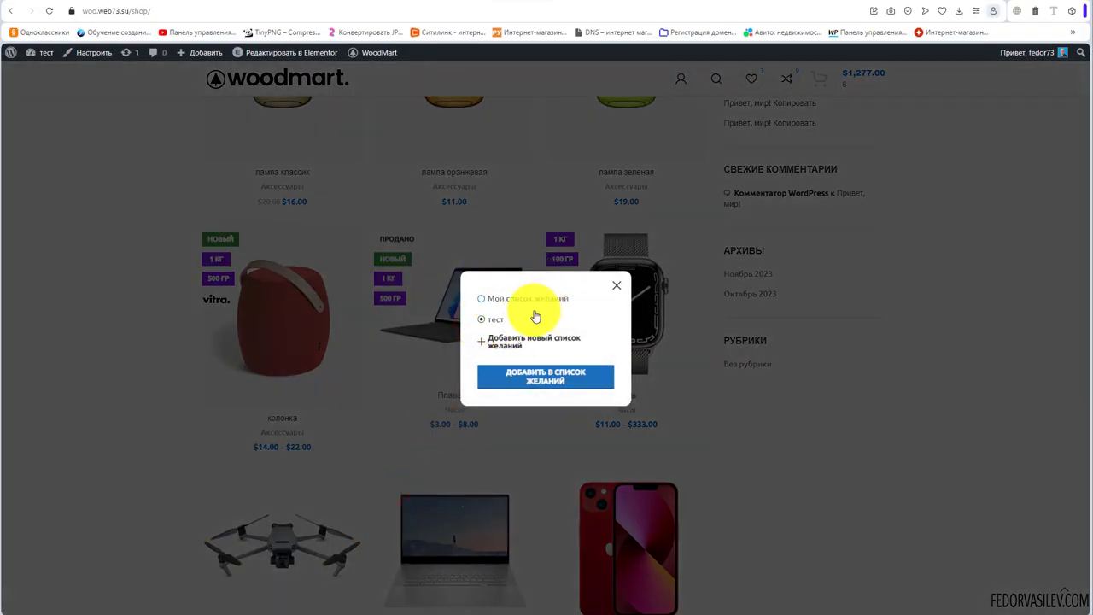
{"action": "left_click", "coordinate": [510, 376]}
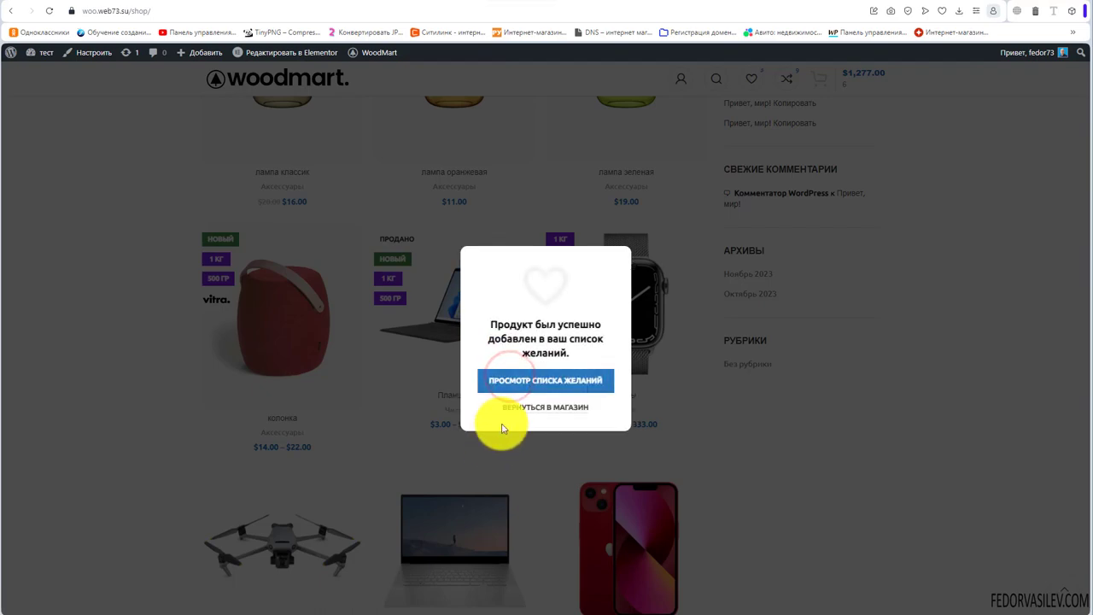
{"action": "left_click", "coordinate": [524, 377]}
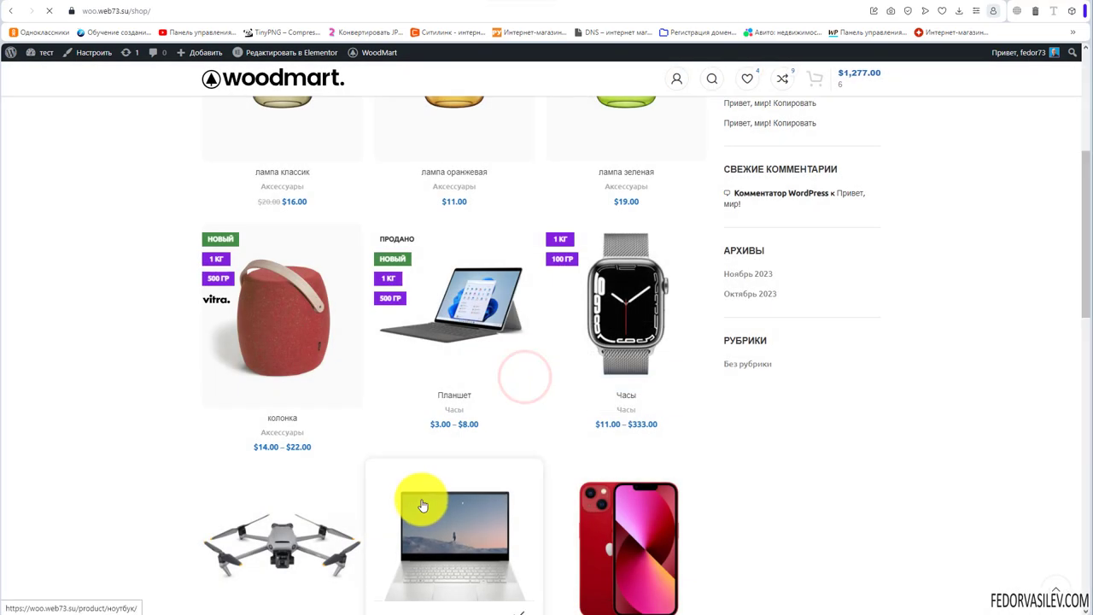
- Examine the wishlists Мой список желаний and тест on the Избранное page, including their titles and products
{"action": "scroll", "coordinate": [459, 402], "scroll_direction": "down", "scroll_amount": 3}
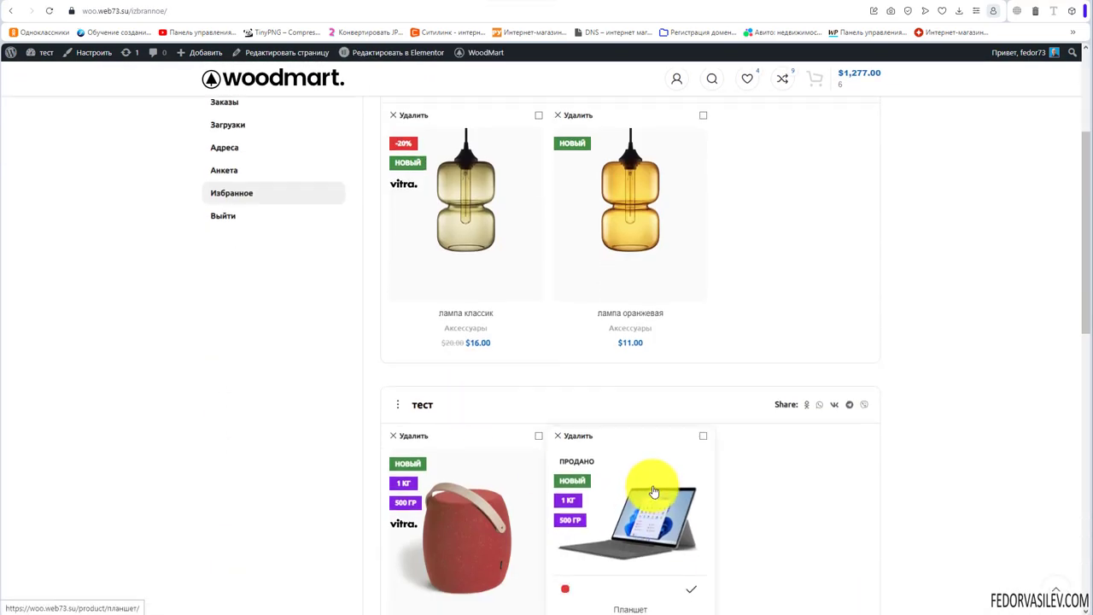
{"action": "scroll", "coordinate": [654, 488], "scroll_direction": "up", "scroll_amount": 3}
{"action": "scroll", "coordinate": [592, 354], "scroll_direction": "down", "scroll_amount": 2}
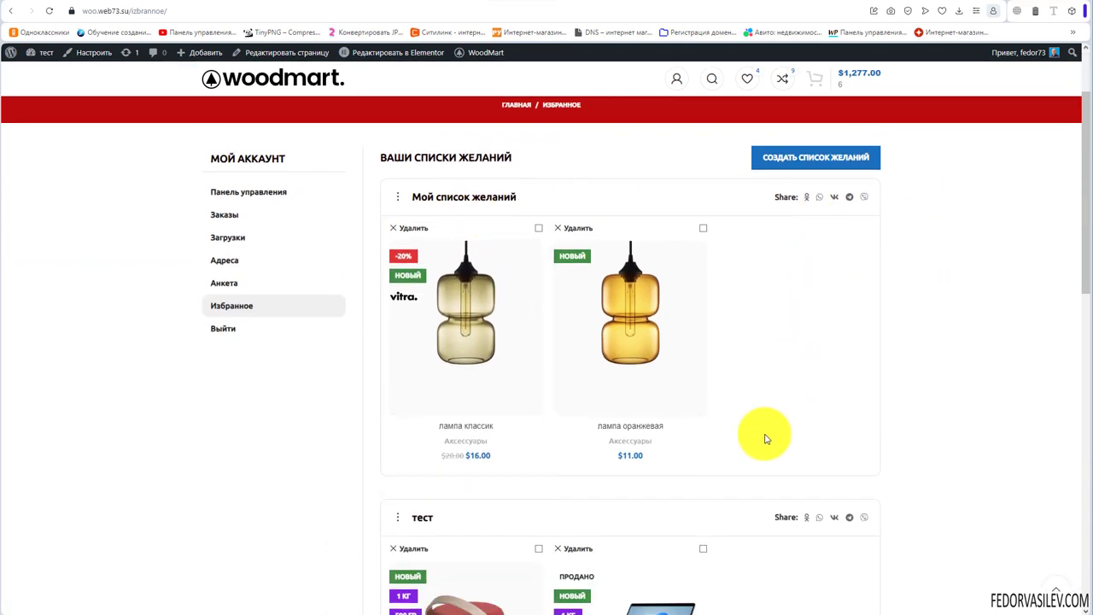
{"action": "scroll", "coordinate": [769, 273], "scroll_direction": "down", "scroll_amount": 4}
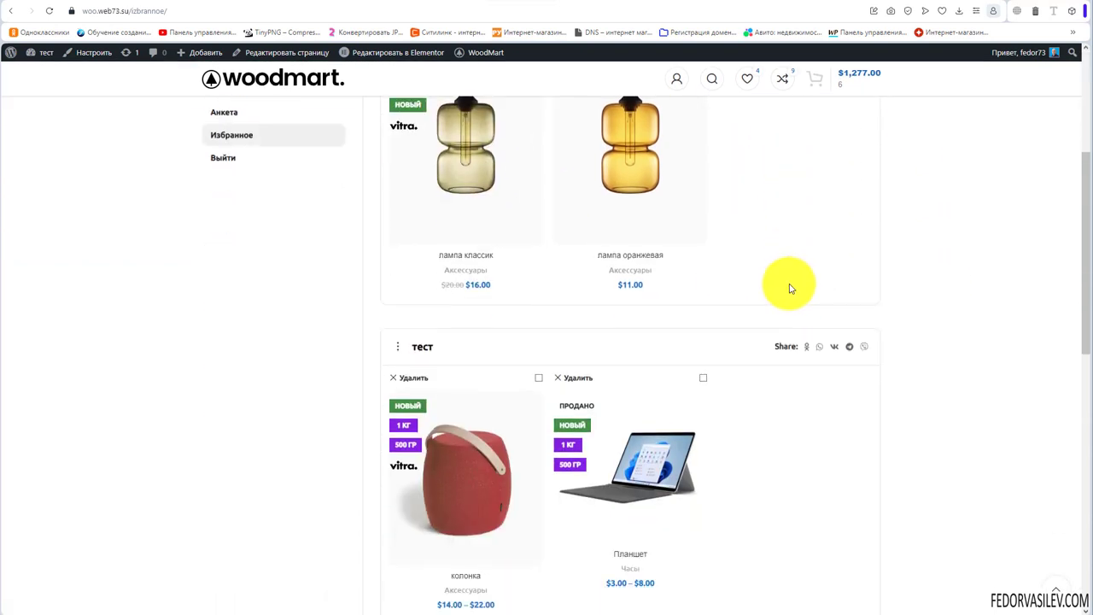
{"action": "scroll", "coordinate": [530, 349], "scroll_direction": "up", "scroll_amount": 4}
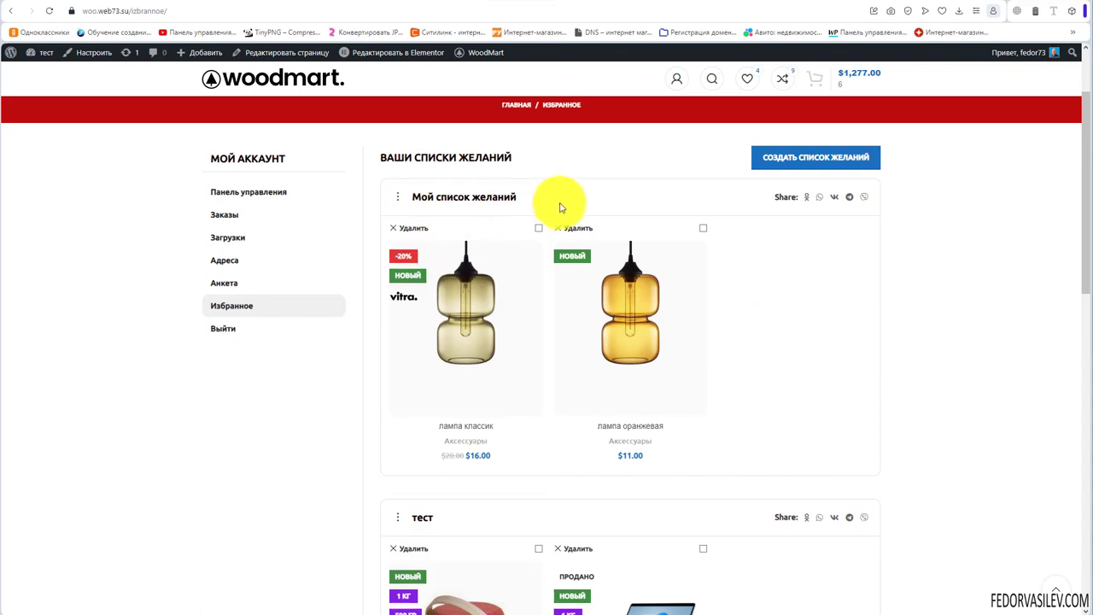
{"action": "left_click_drag", "start_coordinate": [530, 197], "coordinate": [452, 197]}
{"action": "double_click", "coordinate": [422, 517]}
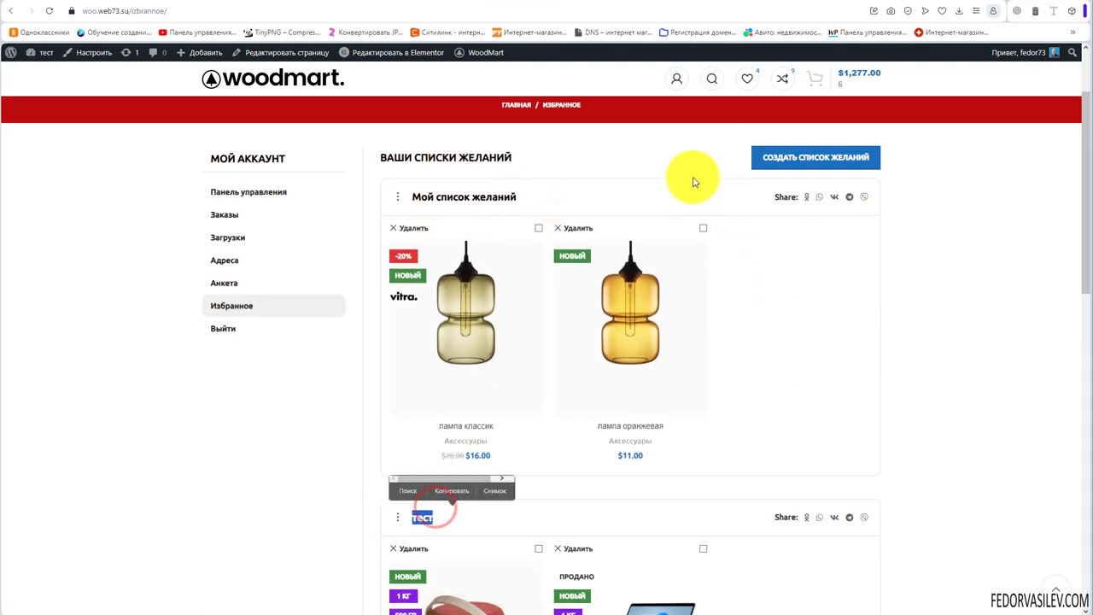
{"action": "scroll", "coordinate": [392, 275], "scroll_direction": "down", "scroll_amount": 3}
{"action": "scroll", "coordinate": [385, 384], "scroll_direction": "up", "scroll_amount": 4}
{"action": "scroll", "coordinate": [429, 310], "scroll_direction": "down", "scroll_amount": 4}
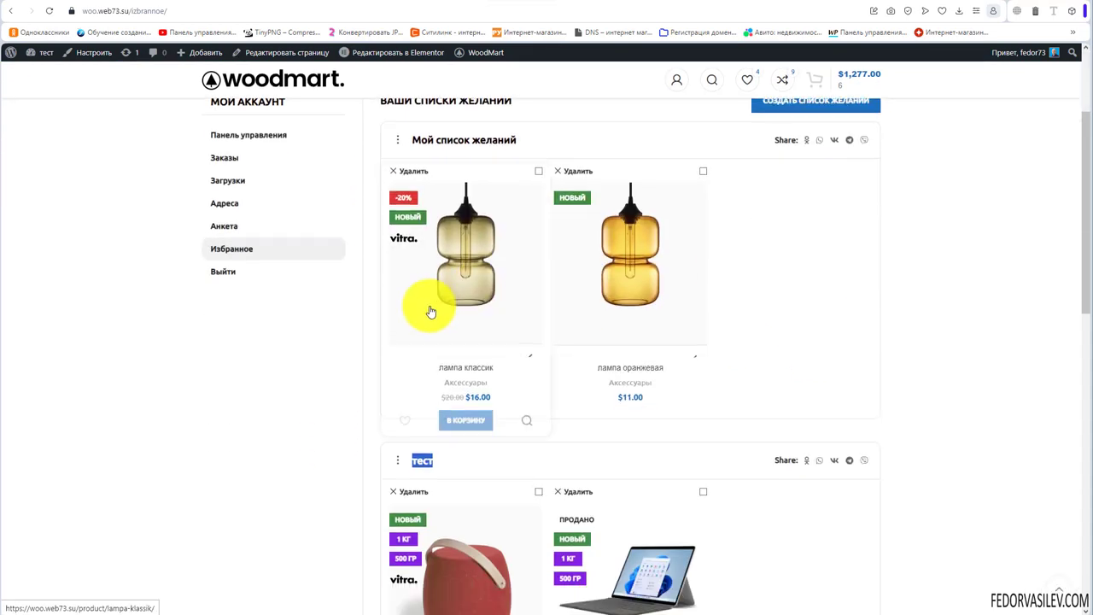
{"action": "scroll", "coordinate": [552, 349], "scroll_direction": "up", "scroll_amount": 3}
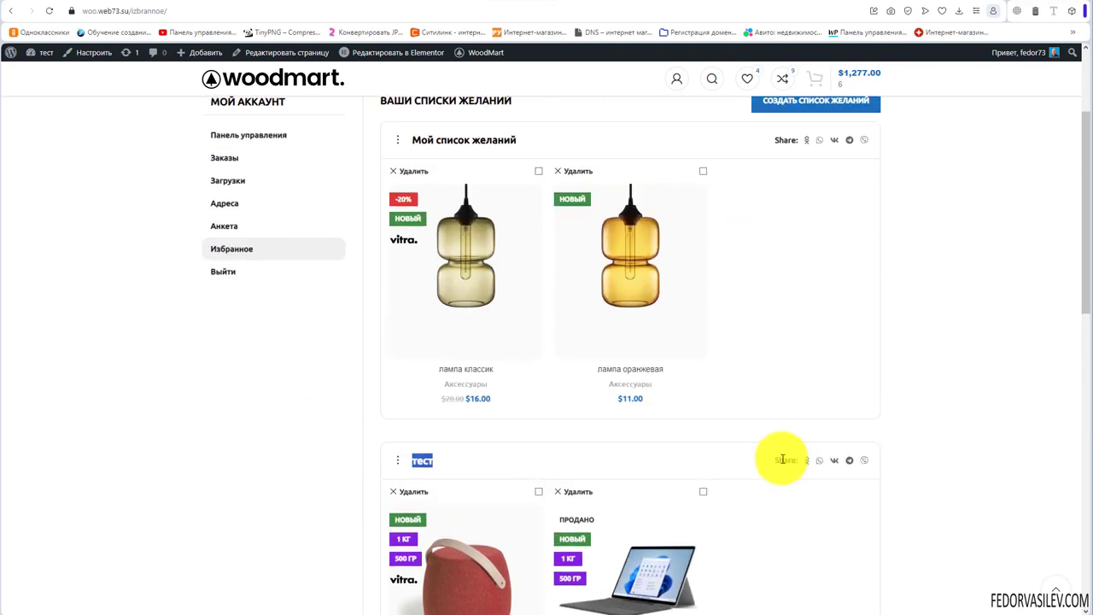
- Review the share options of the тест wishlist, open its WhatsApp share page and return to the list of wishlists
{"action": "left_click_drag", "start_coordinate": [781, 459], "coordinate": [859, 455]}
{"action": "left_click", "coordinate": [775, 456]}
{"action": "scroll", "coordinate": [744, 447], "scroll_direction": "down", "scroll_amount": 4}
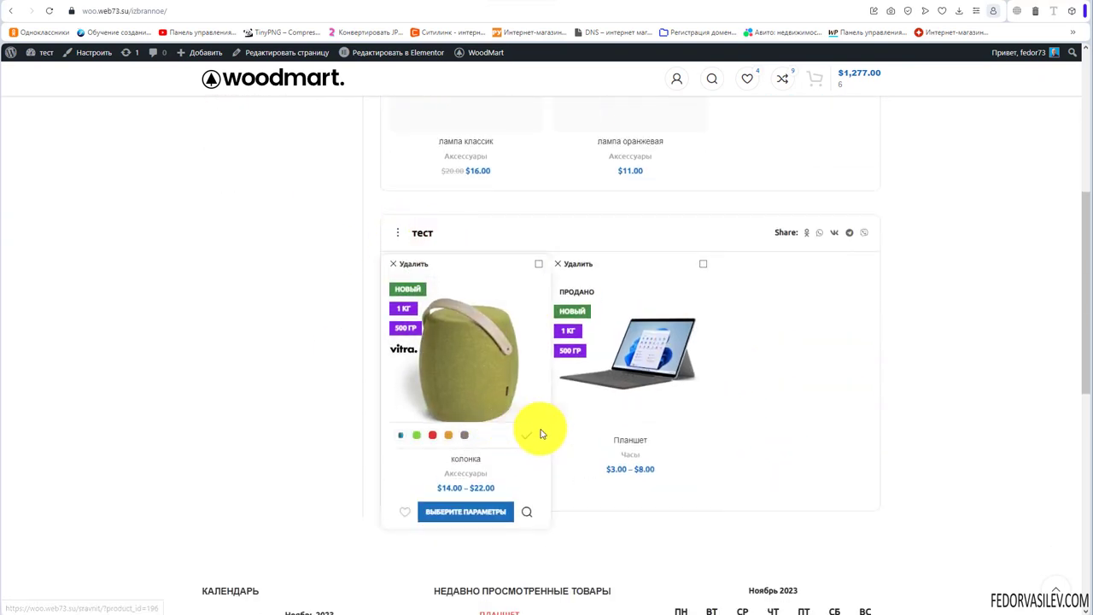
{"action": "left_click", "coordinate": [820, 240]}
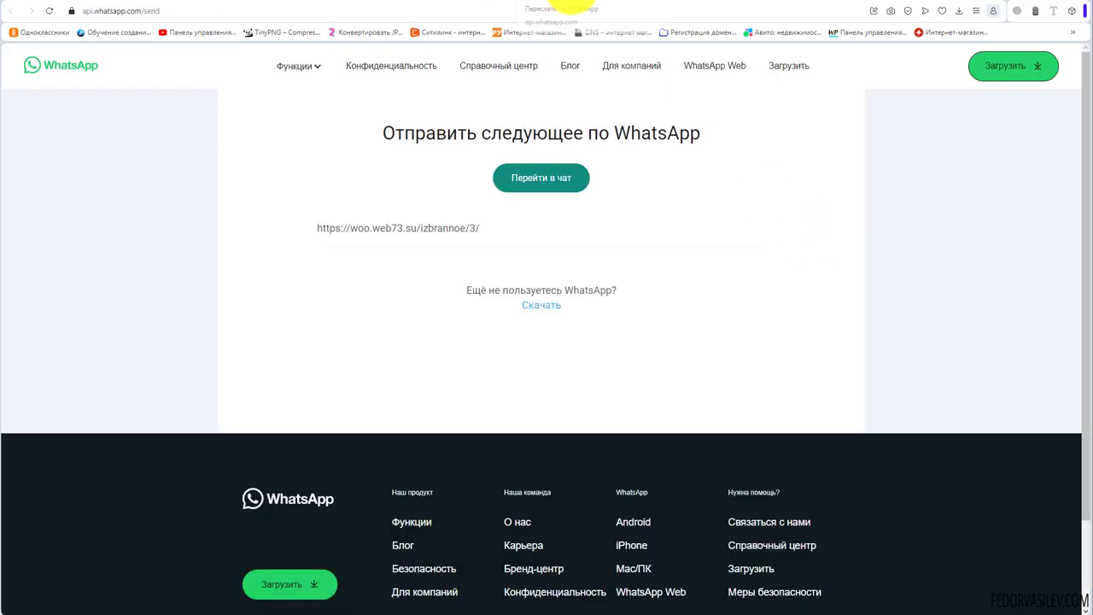
{"action": "left_click", "coordinate": [571, 6]}
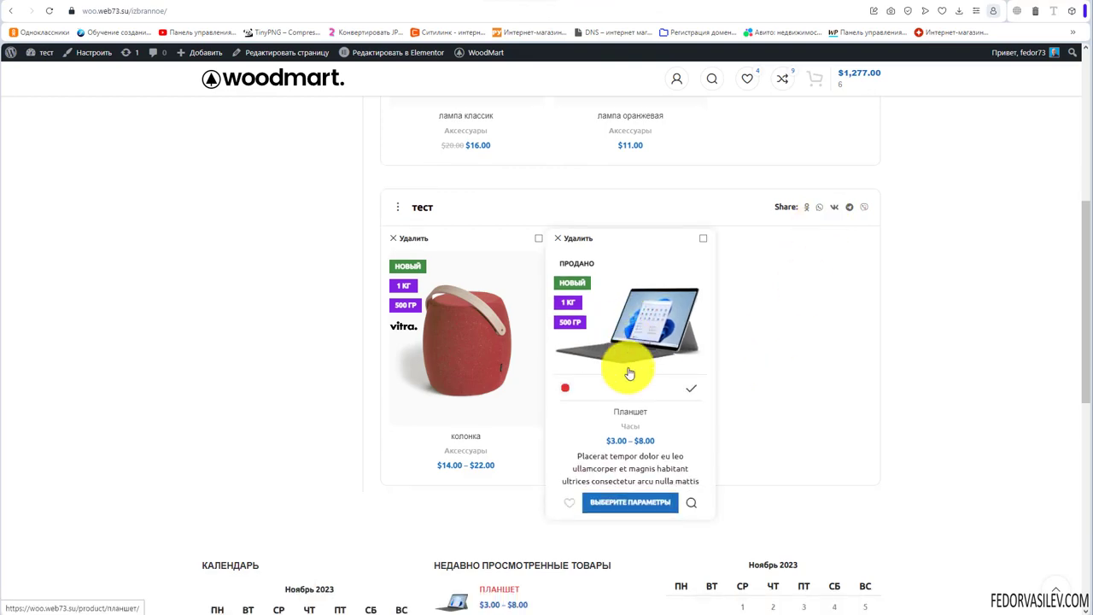
{"action": "scroll", "coordinate": [636, 375], "scroll_direction": "down", "scroll_amount": 3}
{"action": "scroll", "coordinate": [607, 392], "scroll_direction": "up", "scroll_amount": 7}
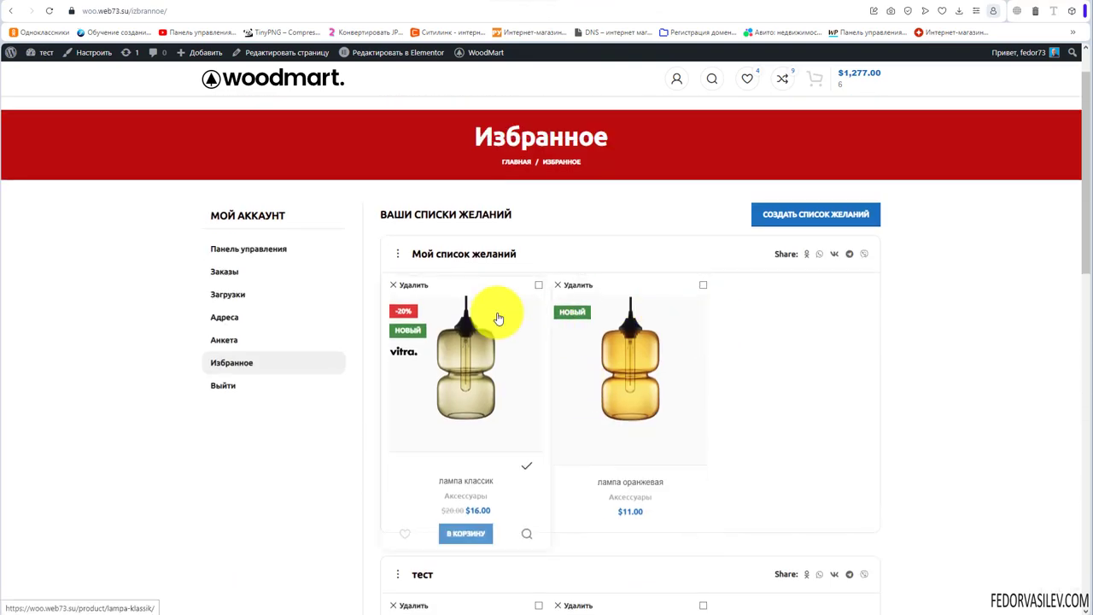
- Rename the wishlist Мой список желаний to 123 and save the new name
{"action": "scroll", "coordinate": [433, 261], "scroll_direction": "down", "scroll_amount": 2}
{"action": "scroll", "coordinate": [402, 295], "scroll_direction": "up", "scroll_amount": 3}
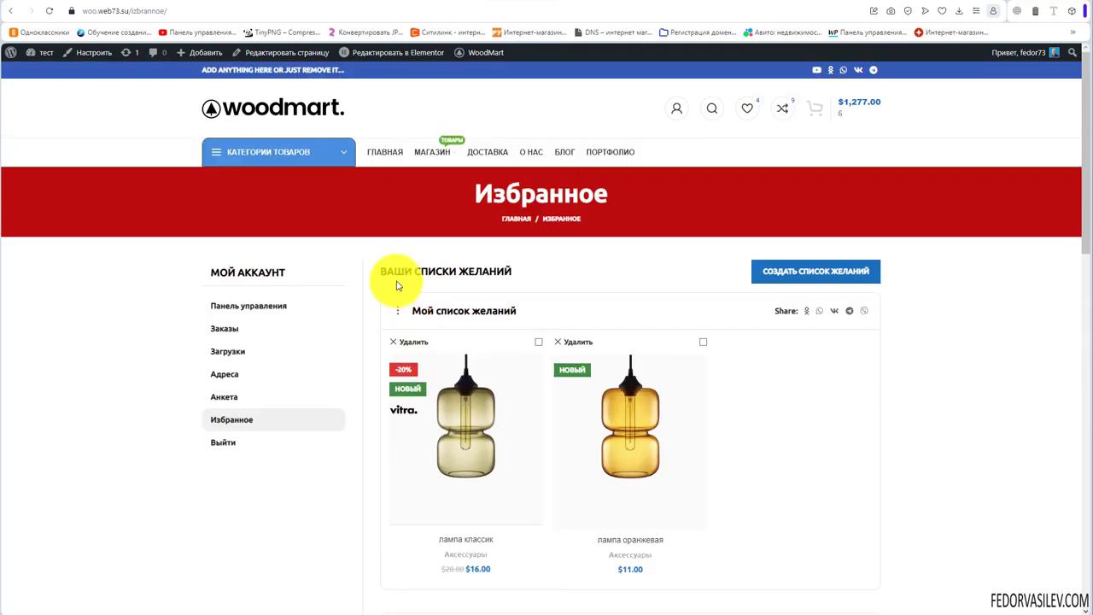
{"action": "mouse_move", "coordinate": [397, 316]}
{"action": "left_click_drag", "start_coordinate": [418, 306], "coordinate": [549, 313]}
{"action": "left_click", "coordinate": [549, 313]}
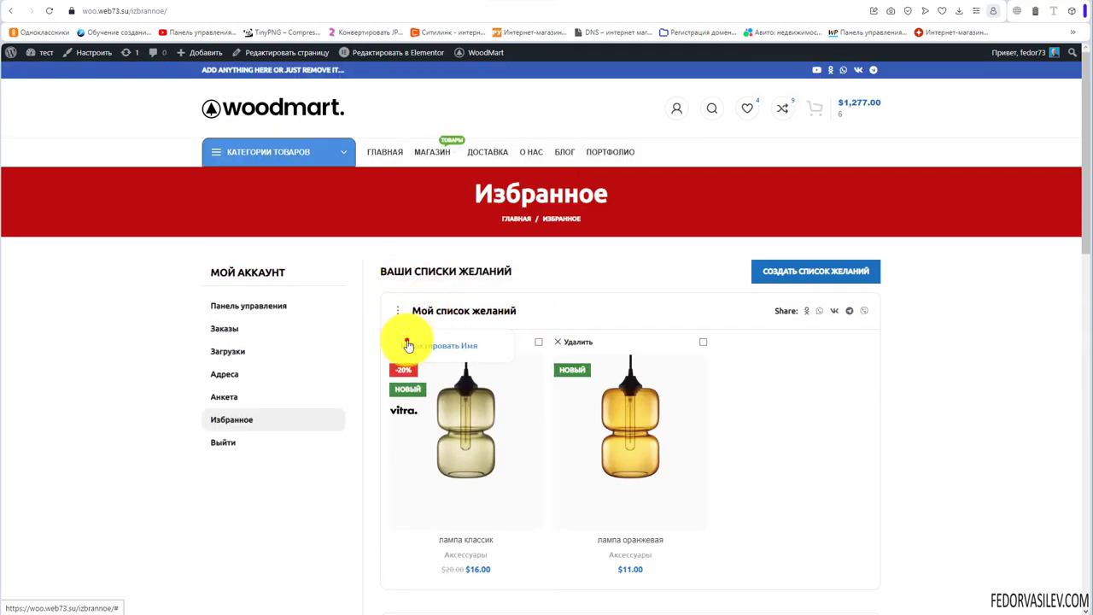
{"action": "left_click", "coordinate": [501, 310]}
{"action": "key", "text": "Return"}
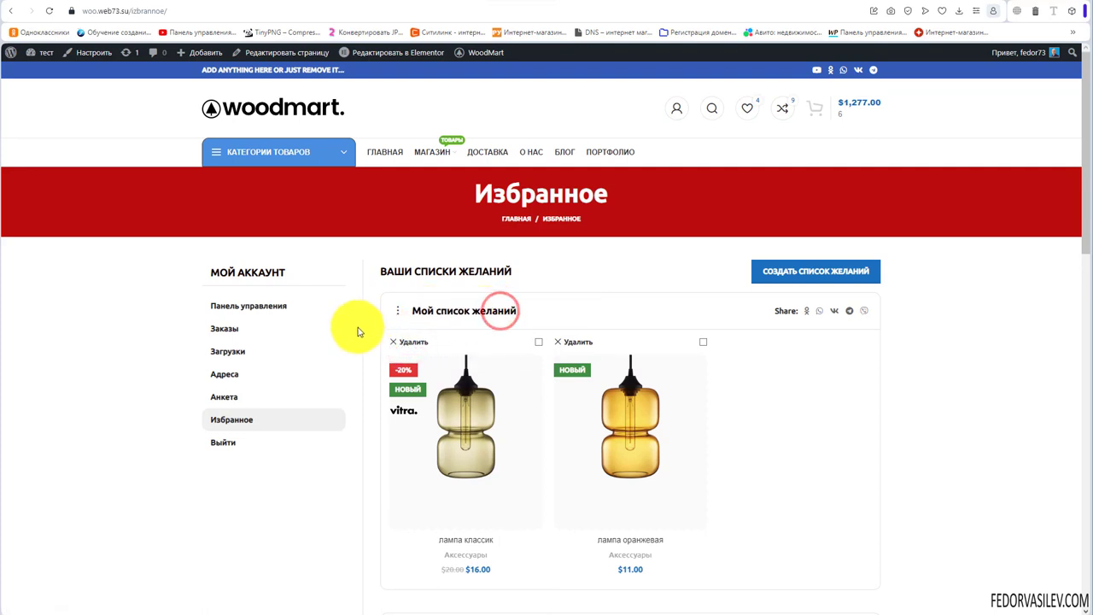
{"action": "left_click", "coordinate": [414, 343]}
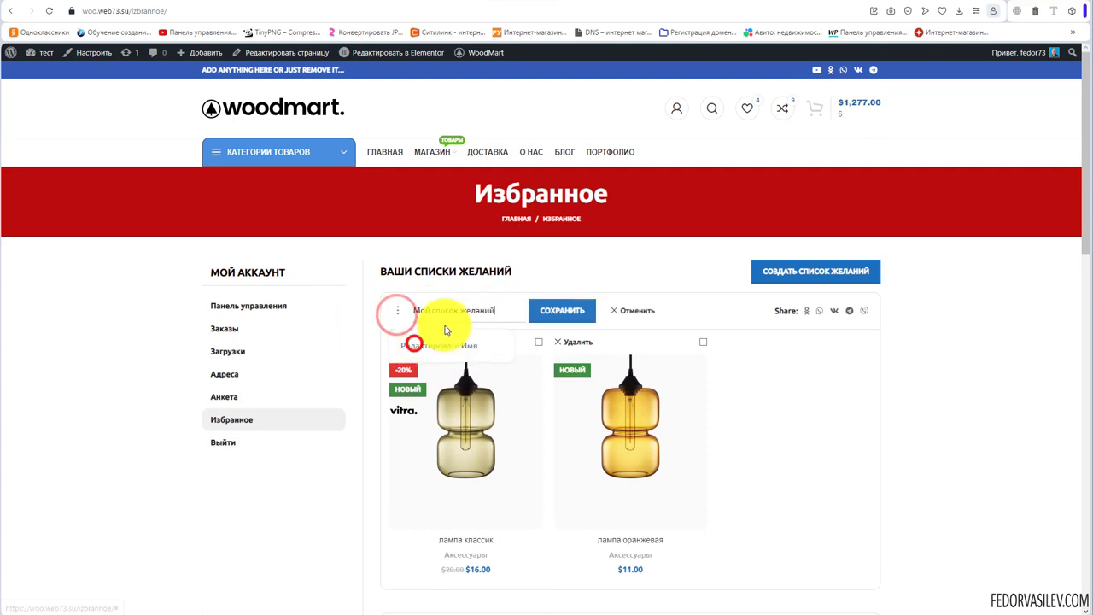
{"action": "type", "text": "123"}
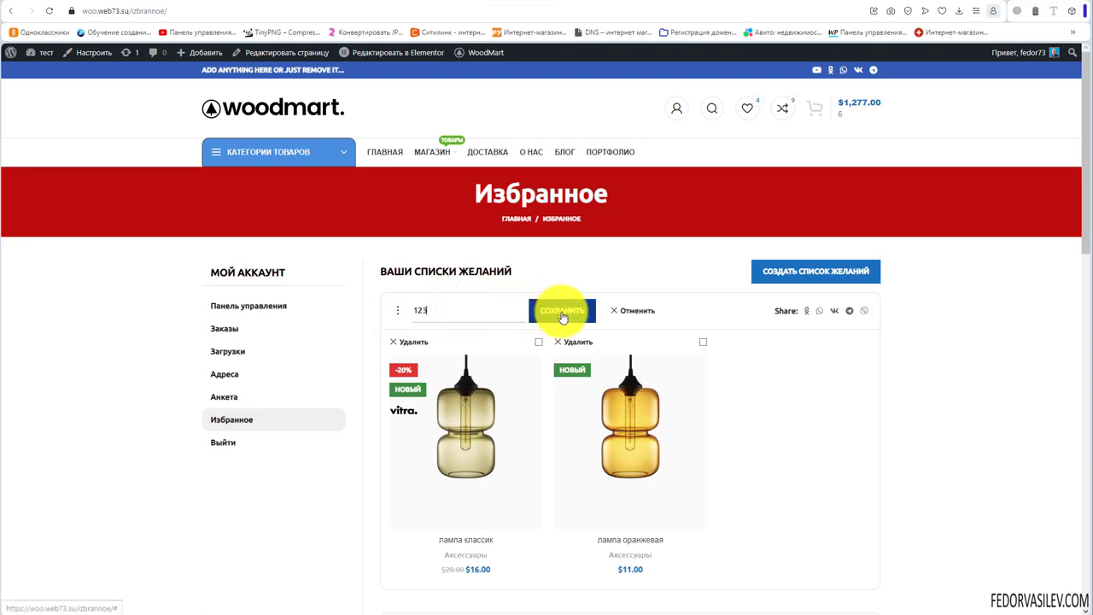
{"action": "left_click", "coordinate": [563, 318]}
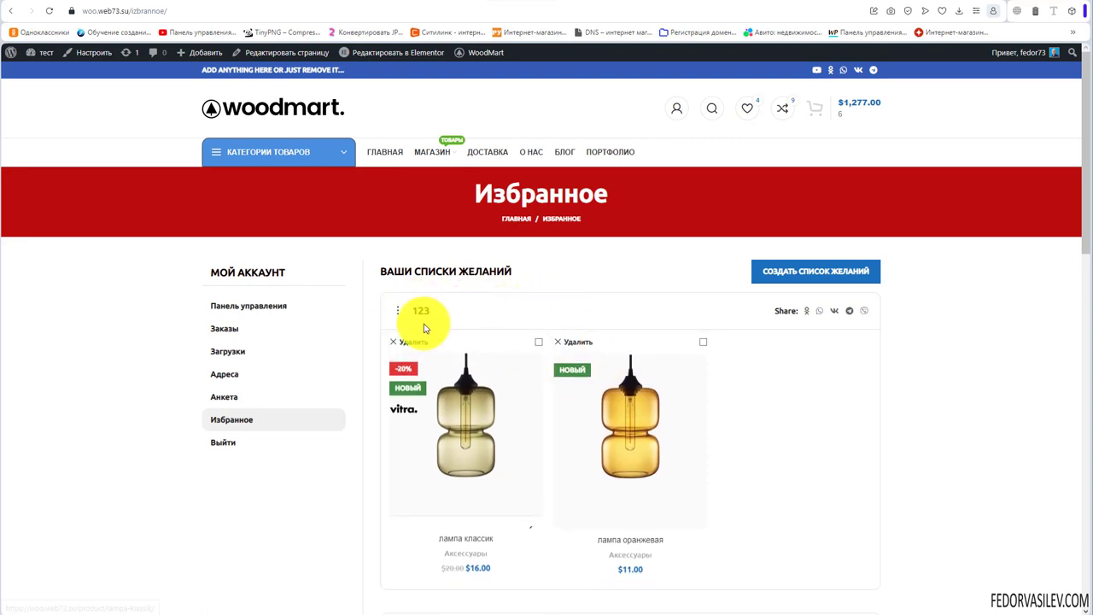
- Select all products in the wishlist 123 and remove лампа классик and лампа оранжевая from it
{"action": "left_click", "coordinate": [397, 310]}
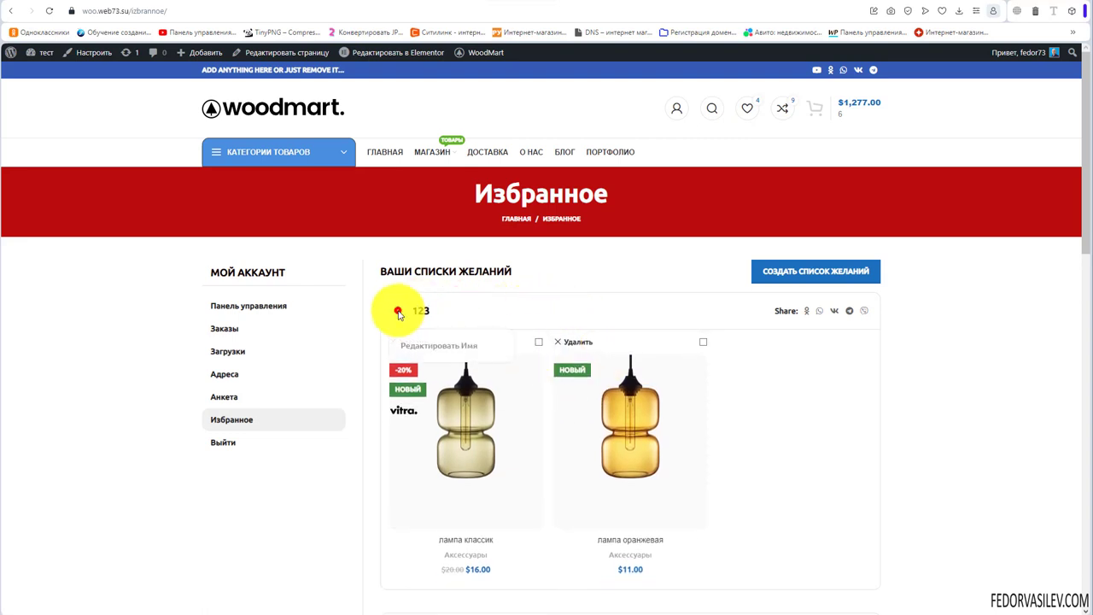
{"action": "left_click", "coordinate": [539, 341]}
{"action": "left_click", "coordinate": [528, 342]}
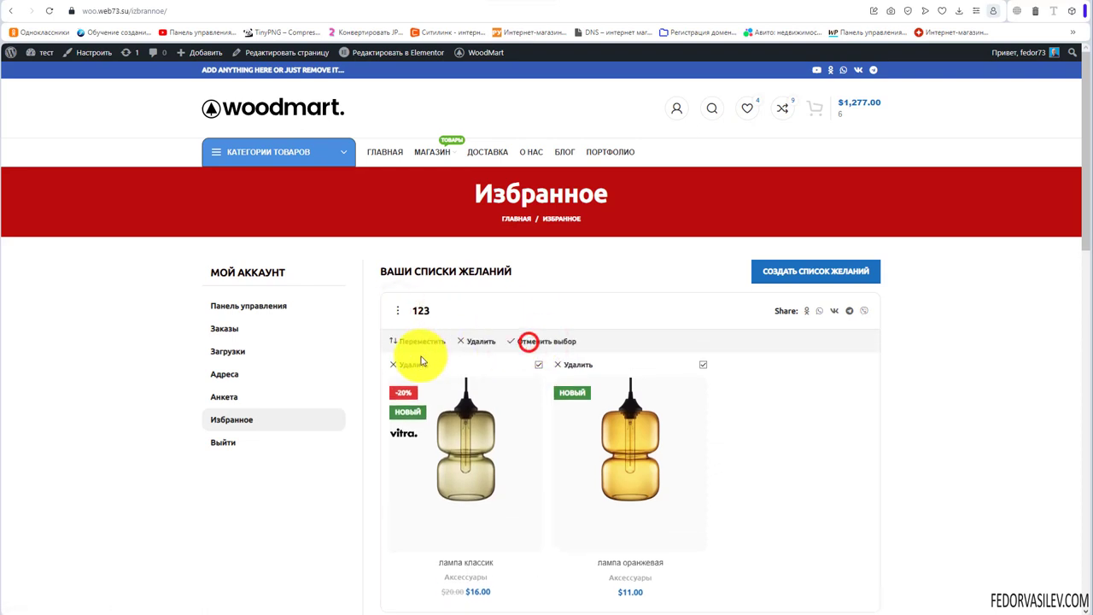
{"action": "left_click", "coordinate": [410, 366]}
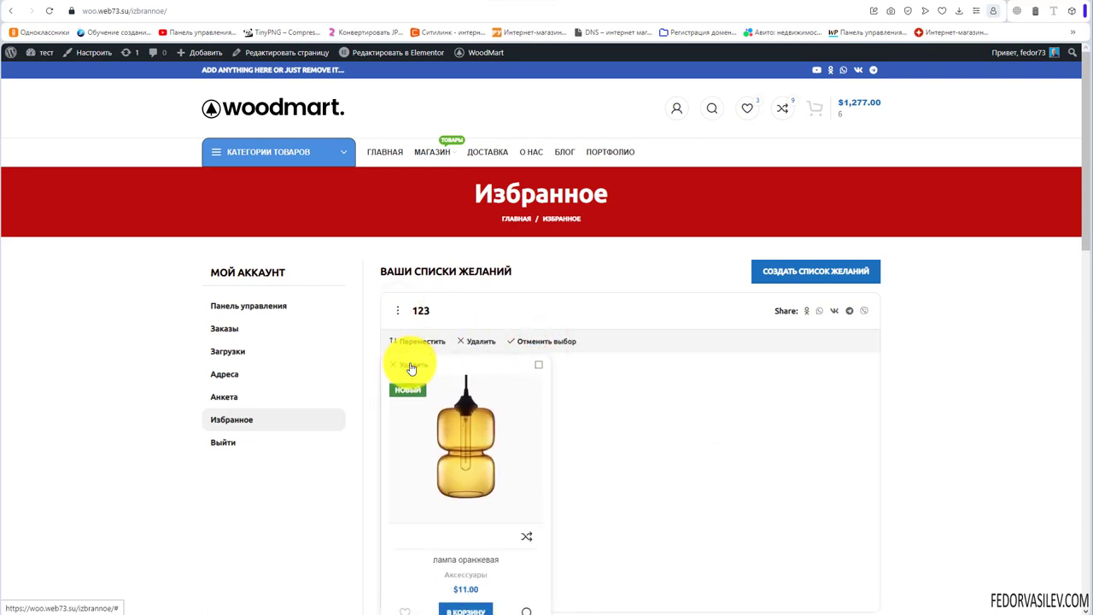
- Select all products in the тест wishlist, remove them in bulk and confirm the removal
{"action": "scroll", "coordinate": [396, 349], "scroll_direction": "down", "scroll_amount": 3}
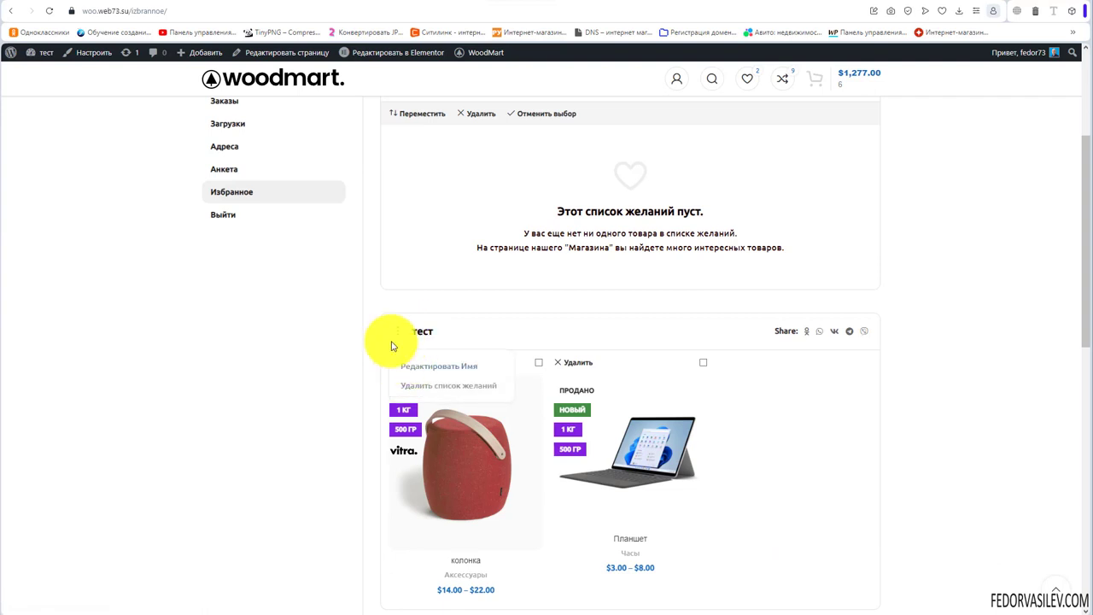
{"action": "left_click", "coordinate": [703, 362]}
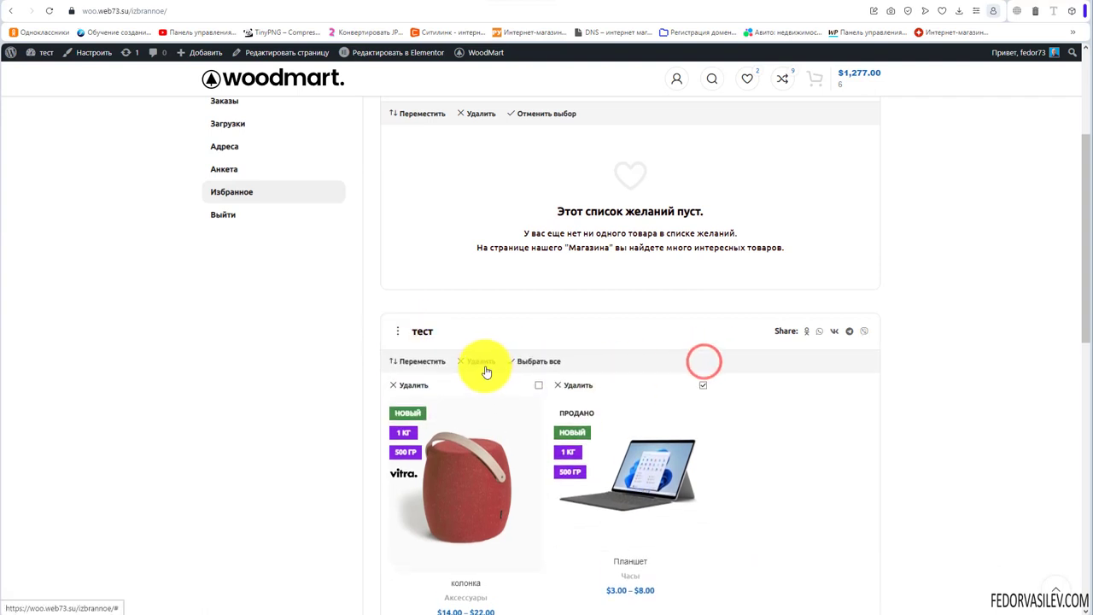
{"action": "left_click", "coordinate": [525, 359]}
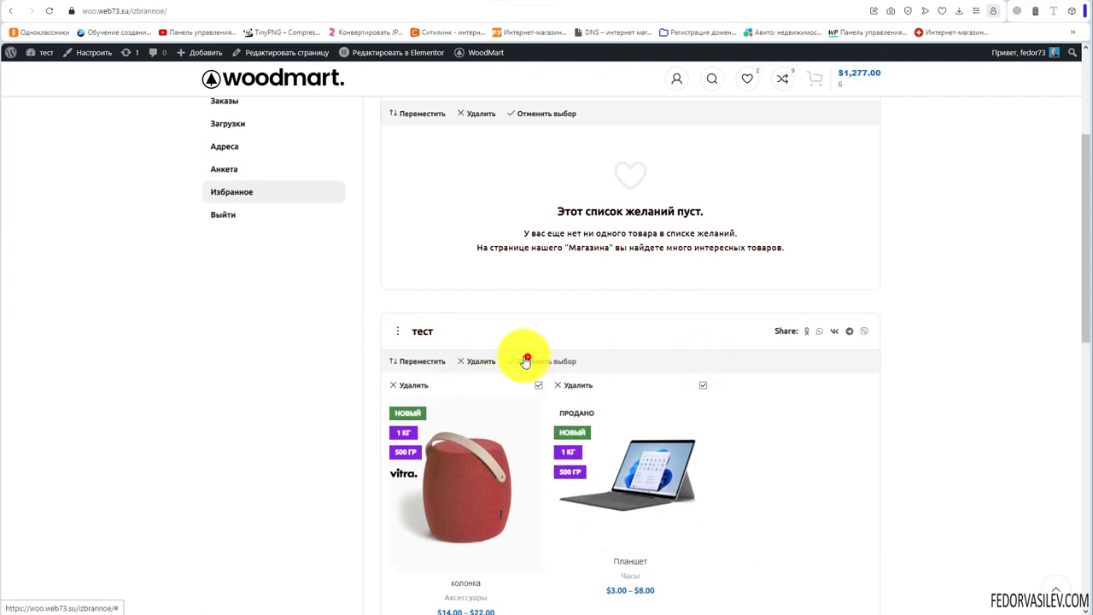
{"action": "left_click", "coordinate": [470, 362]}
{"action": "left_click", "coordinate": [589, 74]}
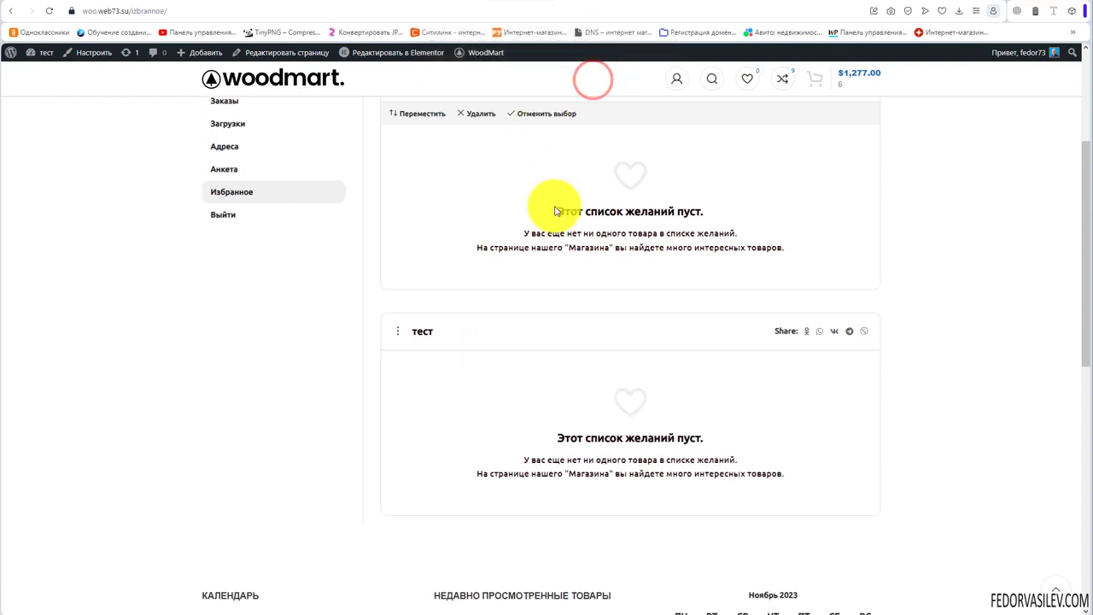
- Delete the empty тест wishlist and confirm the deletion
{"action": "scroll", "coordinate": [551, 342], "scroll_direction": "down", "scroll_amount": 1}
{"action": "scroll", "coordinate": [444, 308], "scroll_direction": "down", "scroll_amount": 2}
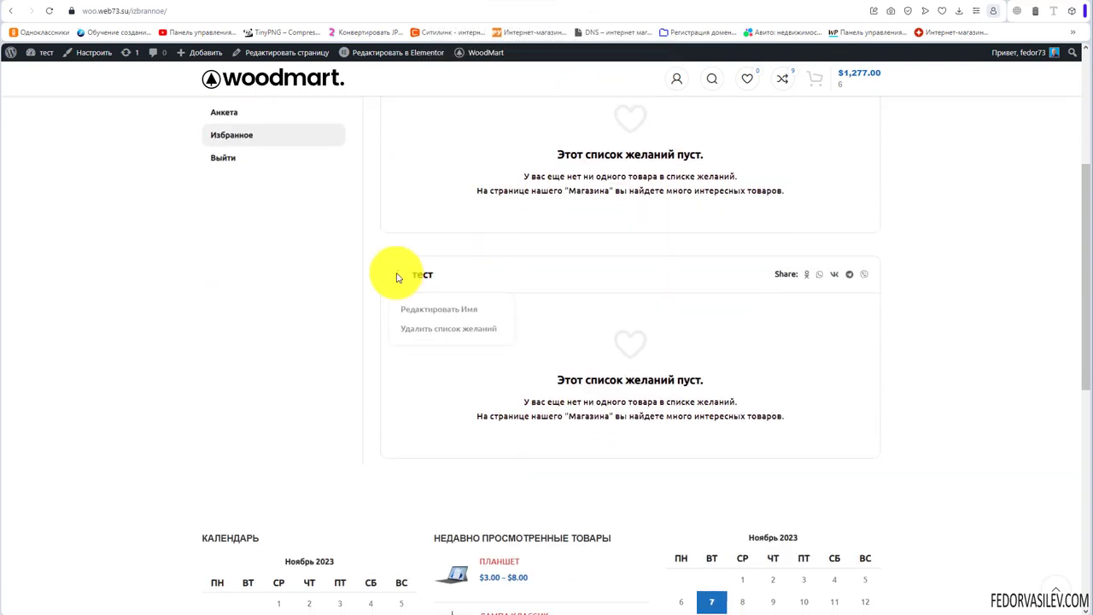
{"action": "left_click", "coordinate": [415, 326]}
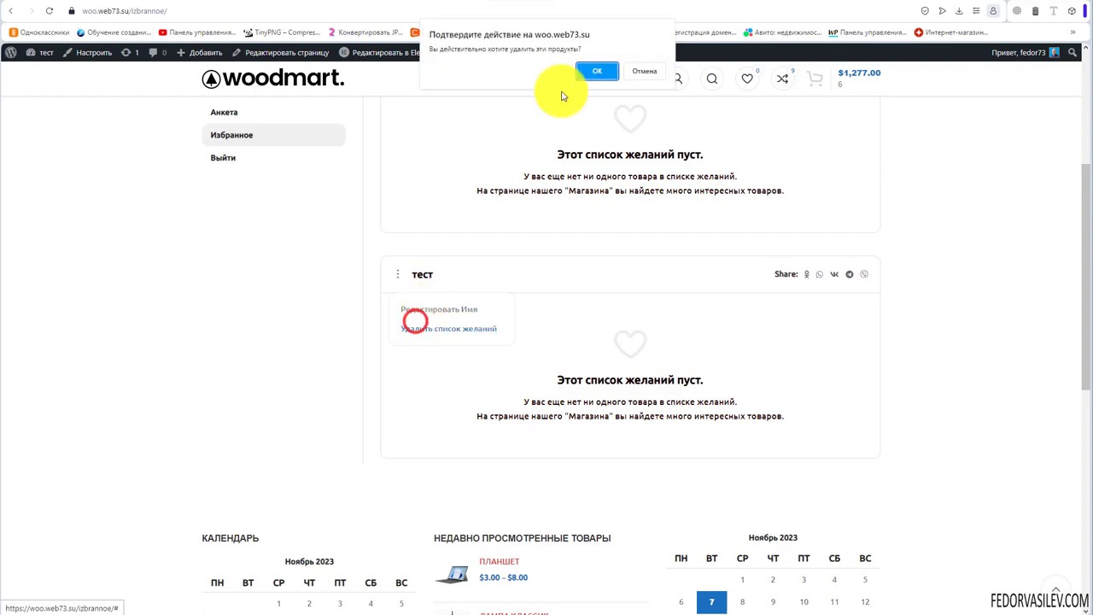
{"action": "left_click", "coordinate": [587, 75]}
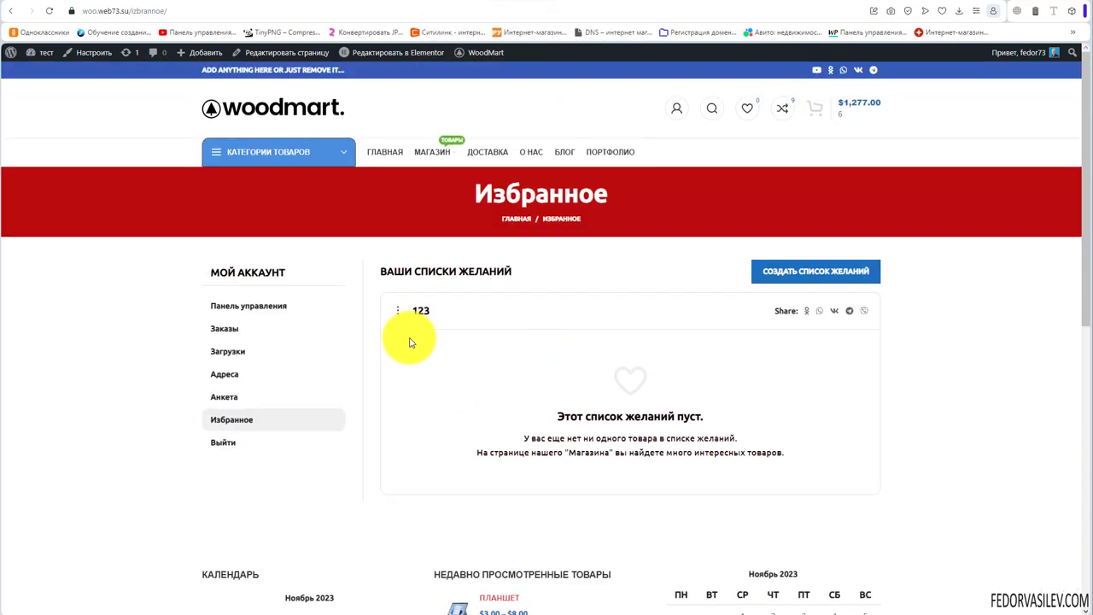
{"action": "left_click", "coordinate": [410, 343]}
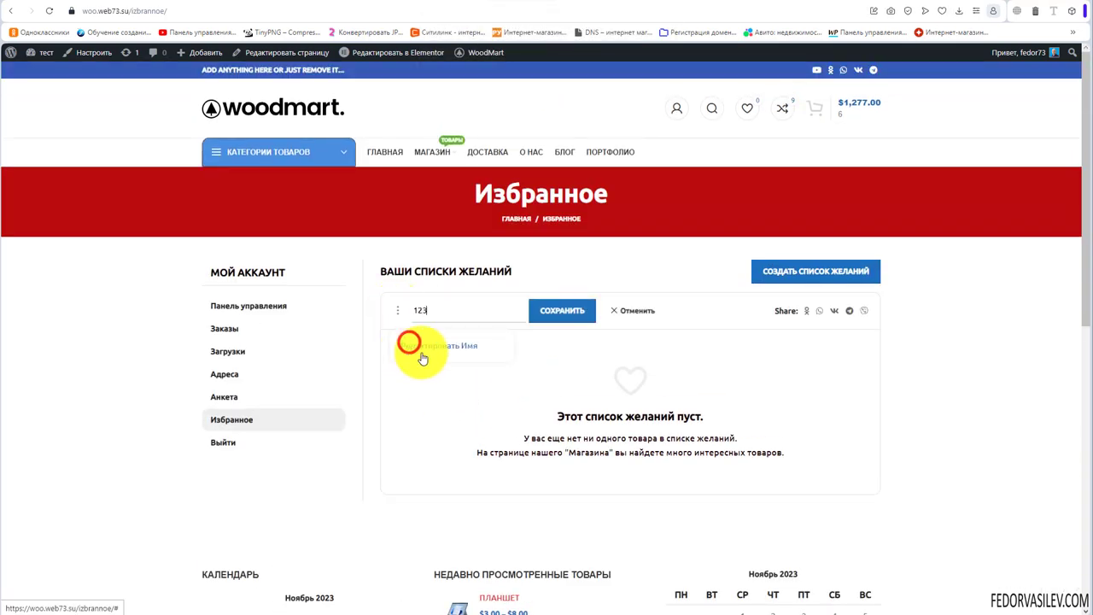
{"action": "left_click", "coordinate": [627, 314]}
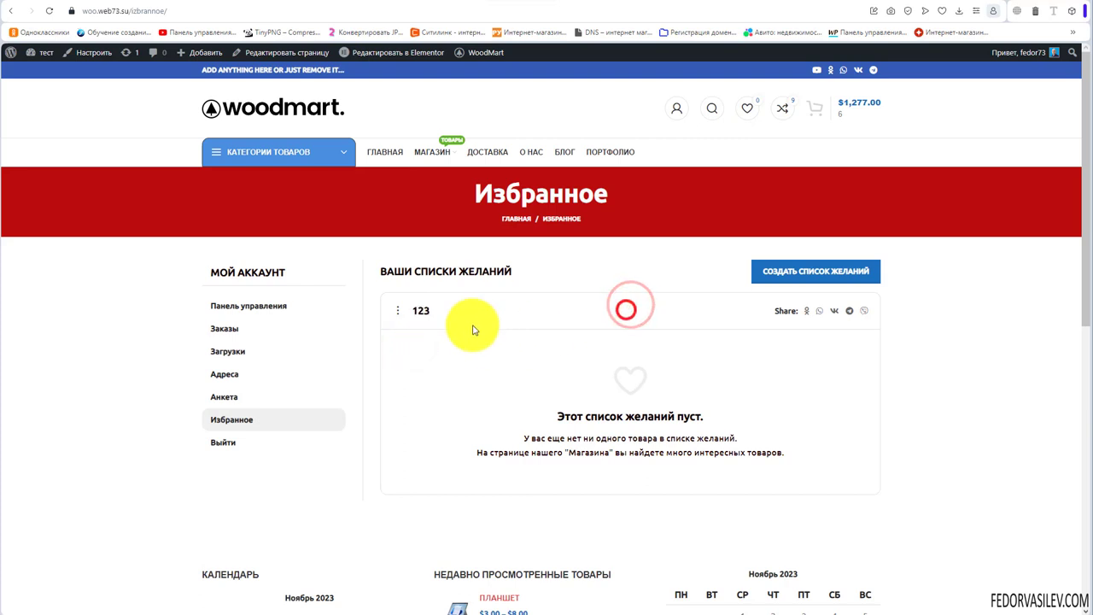
{"action": "mouse_move", "coordinate": [406, 314]}
{"action": "left_click", "coordinate": [410, 345]}
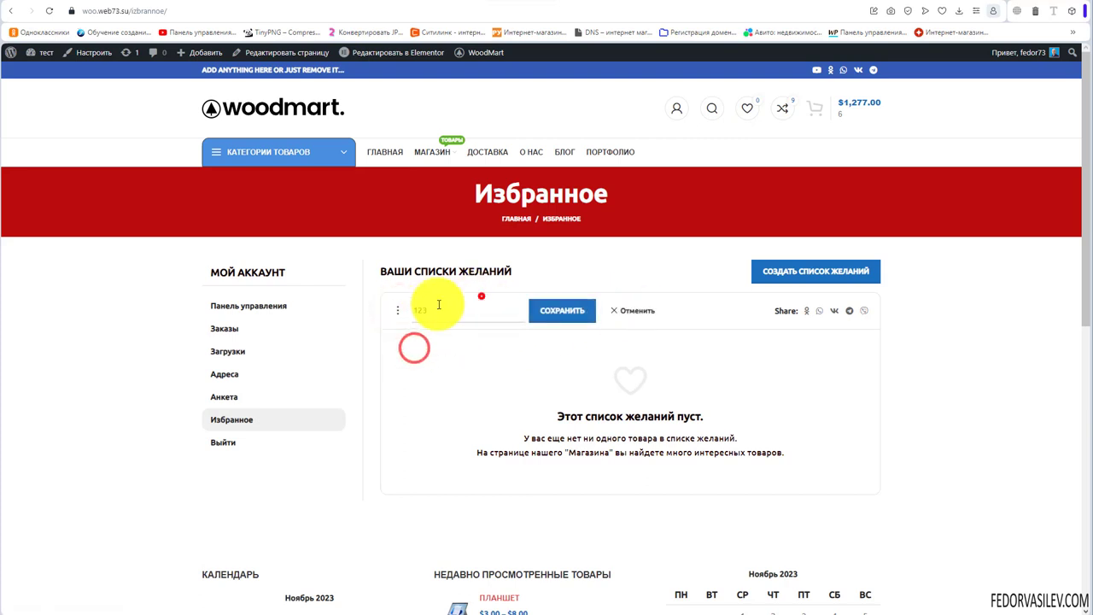
{"action": "double_click", "coordinate": [478, 297]}
{"action": "left_click", "coordinate": [635, 316]}
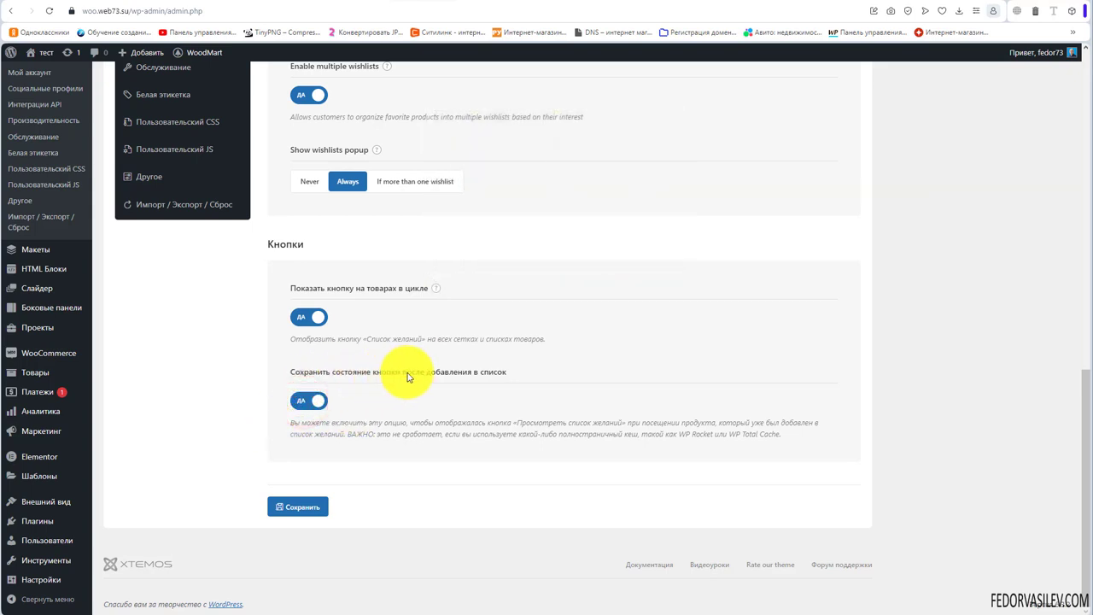
- Save the wishlist theme settings and enable Update cart on quantity change in the shop's Заказ settings
{"action": "left_click", "coordinate": [298, 506]}
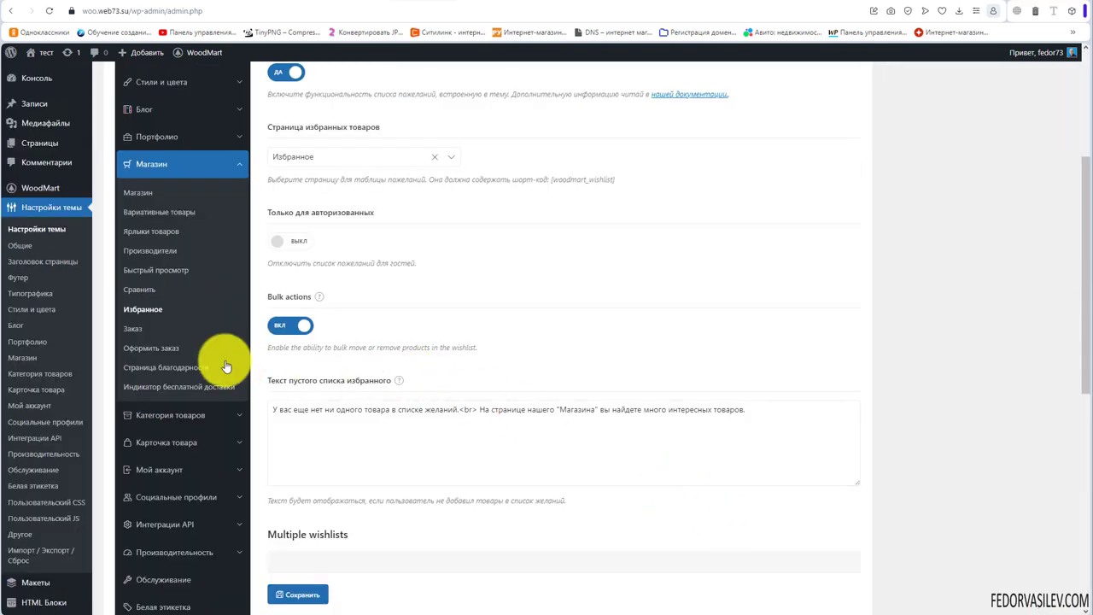
{"action": "left_click", "coordinate": [132, 329]}
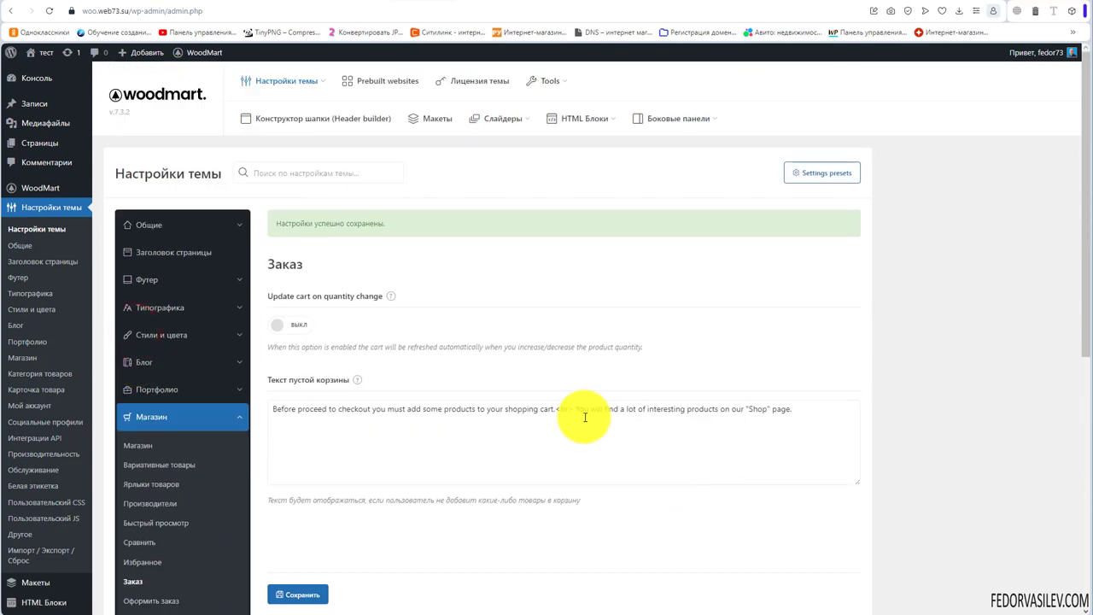
{"action": "left_click_drag", "start_coordinate": [284, 297], "coordinate": [349, 297]}
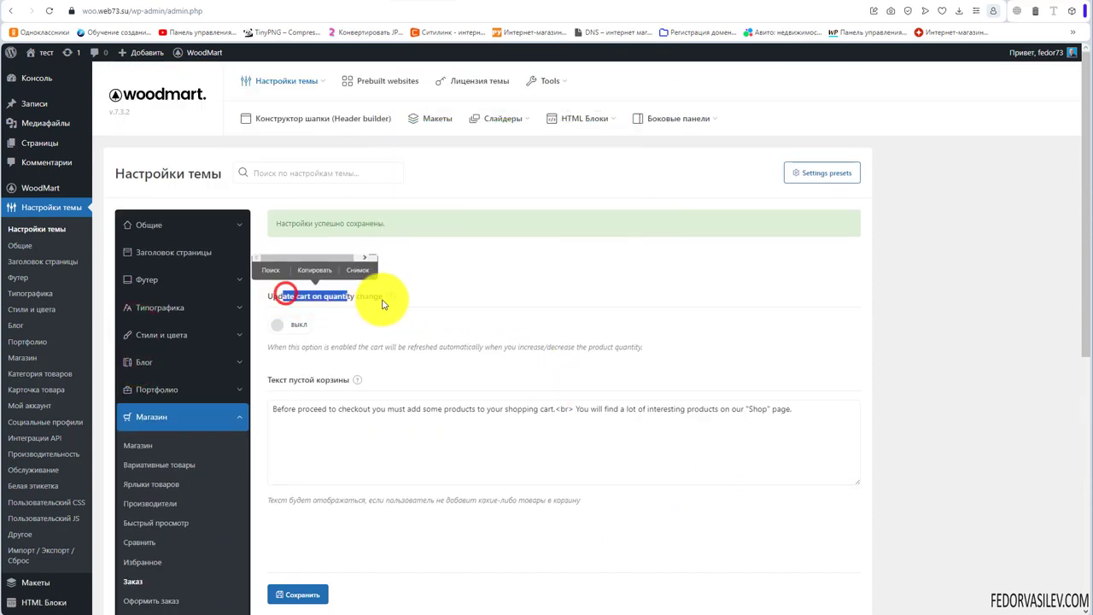
{"action": "mouse_move", "coordinate": [386, 302]}
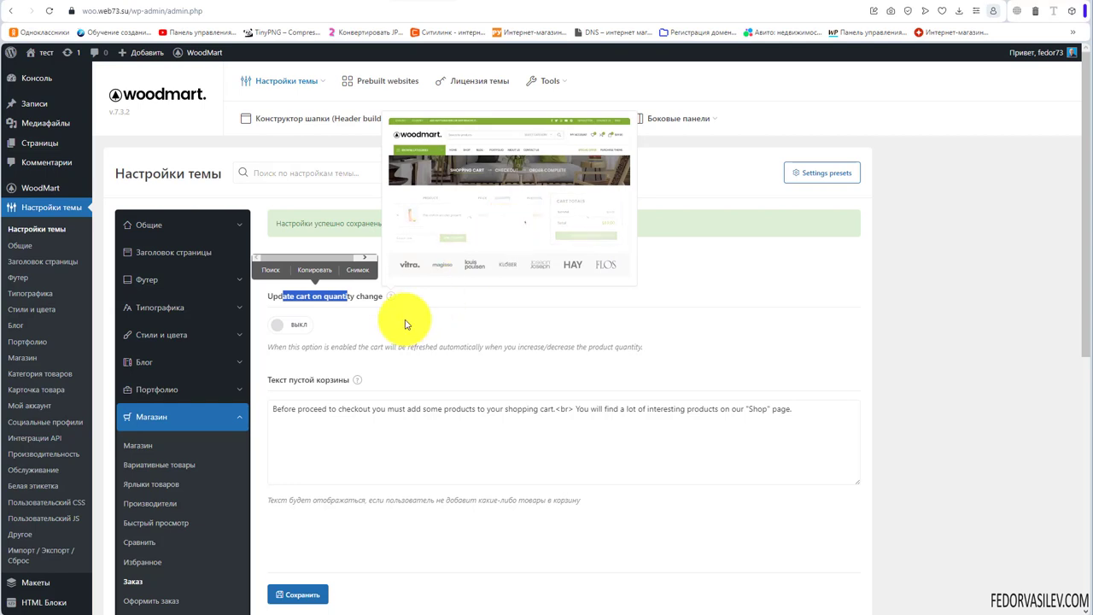
{"action": "left_click", "coordinate": [293, 326]}
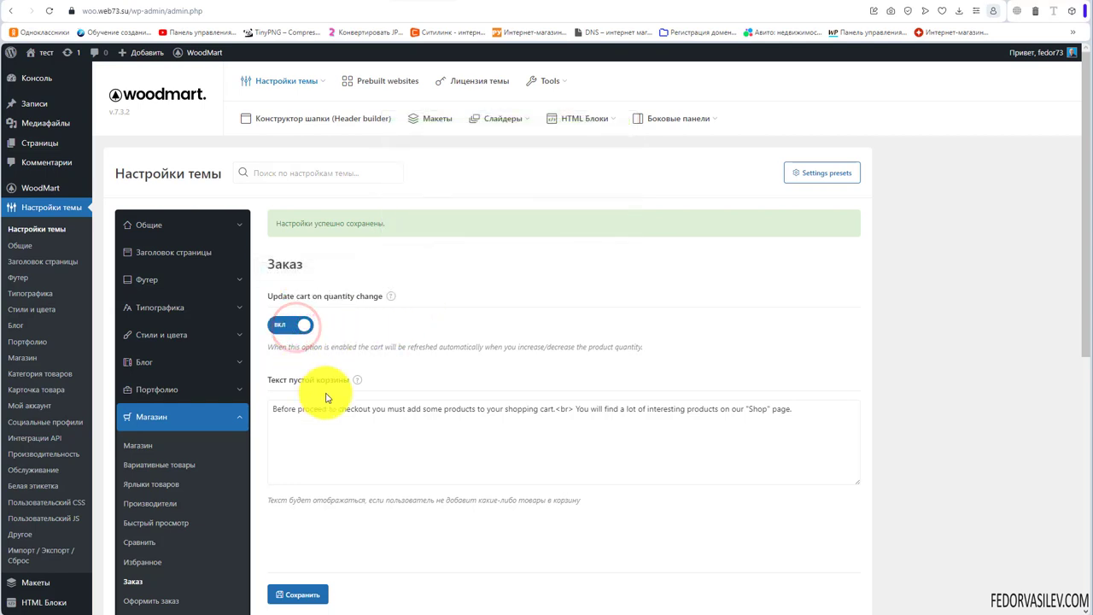
- Review the Текст пустой корзины message, including its first sentence, the <br> line break and the sentence about the Shop page
{"action": "mouse_move", "coordinate": [360, 381]}
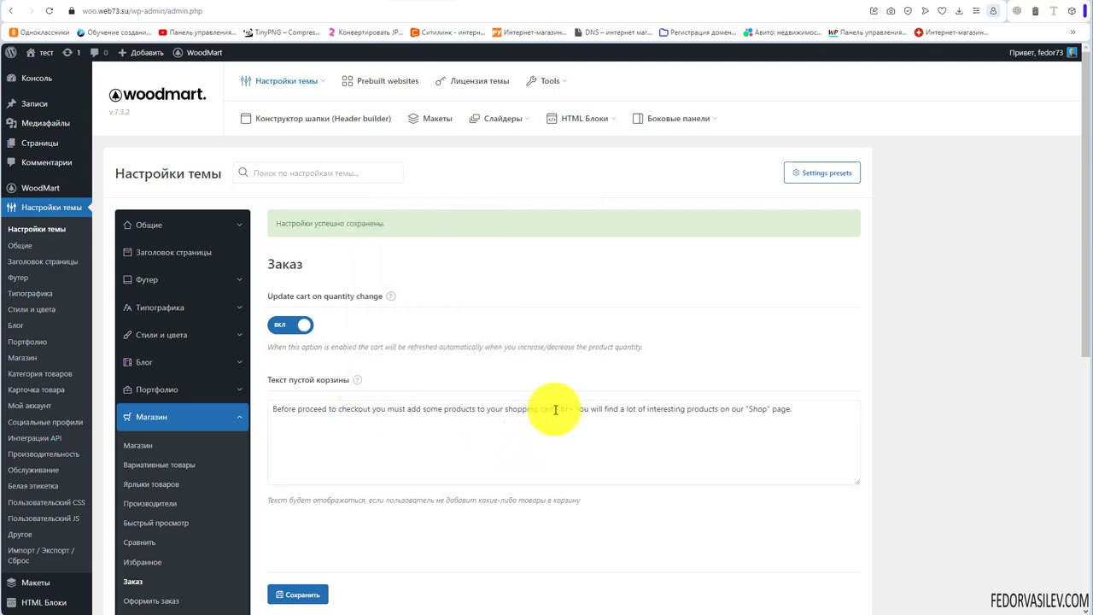
{"action": "left_click_drag", "start_coordinate": [555, 410], "coordinate": [267, 431]}
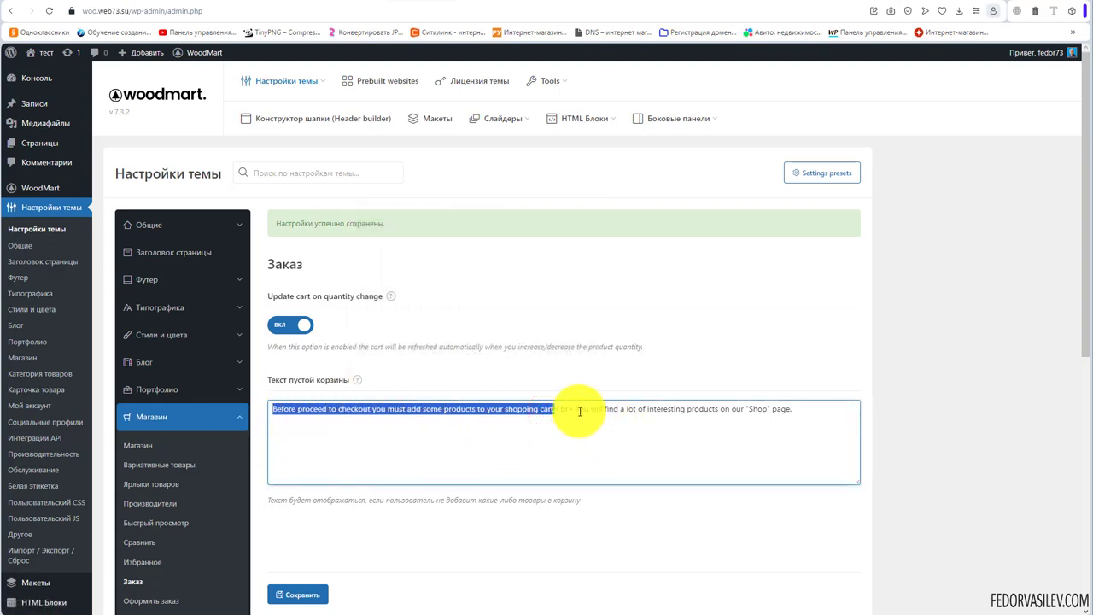
{"action": "left_click_drag", "start_coordinate": [578, 409], "coordinate": [866, 429]}
{"action": "left_click_drag", "start_coordinate": [542, 441], "coordinate": [570, 413]}
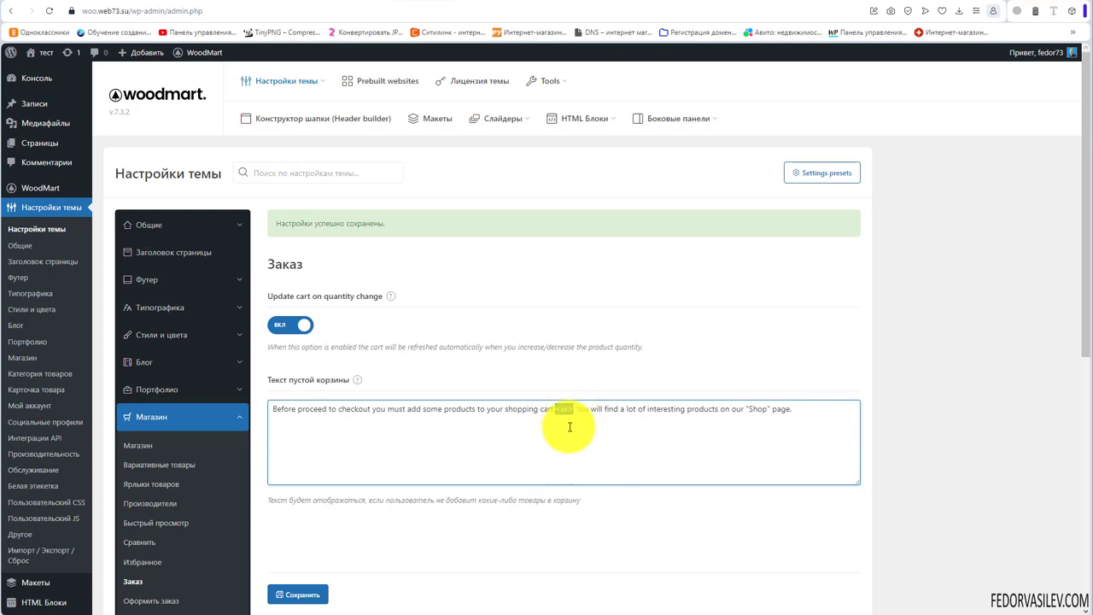
{"action": "left_click_drag", "start_coordinate": [575, 409], "coordinate": [793, 413]}
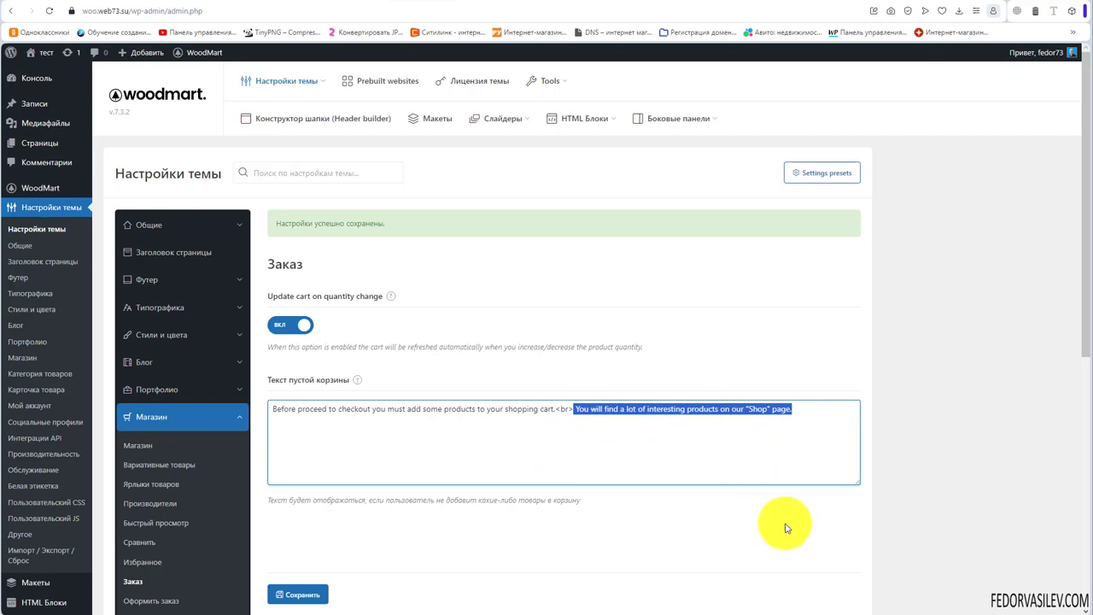
- Open the storefront cart page and increase the Айфон quantity to 3 to test the automatic cart update
{"action": "key", "text": "ctrl+Tab"}
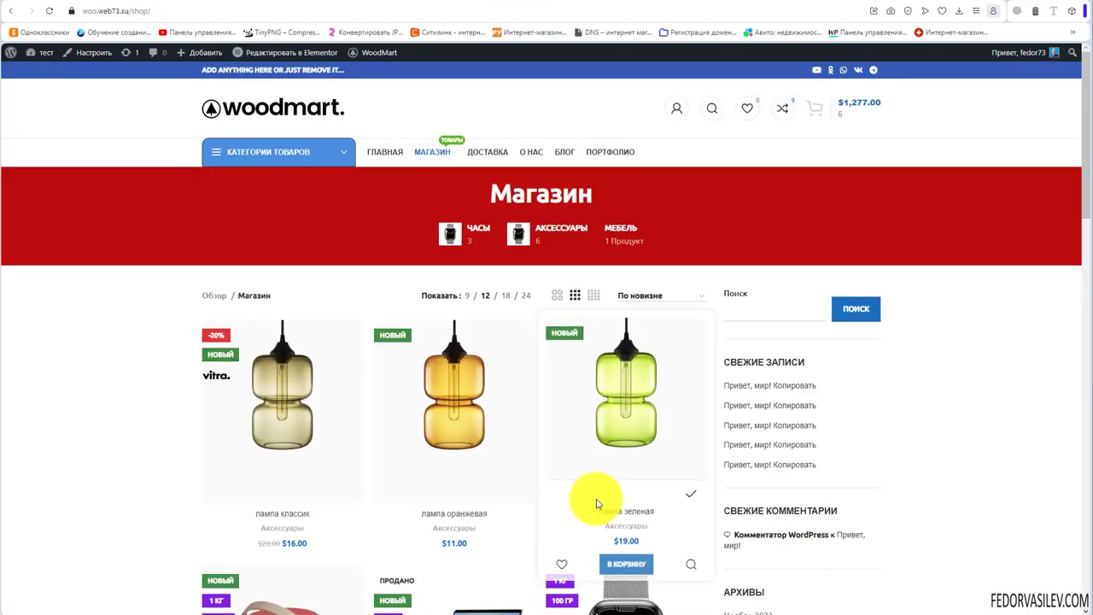
{"action": "left_click", "coordinate": [847, 107]}
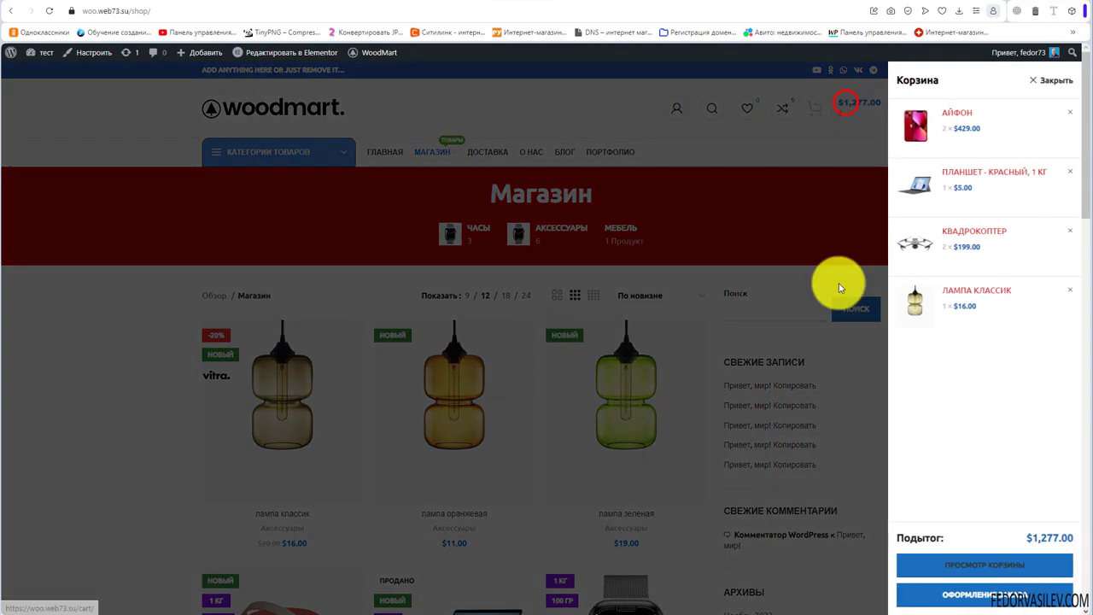
{"action": "left_click", "coordinate": [982, 564]}
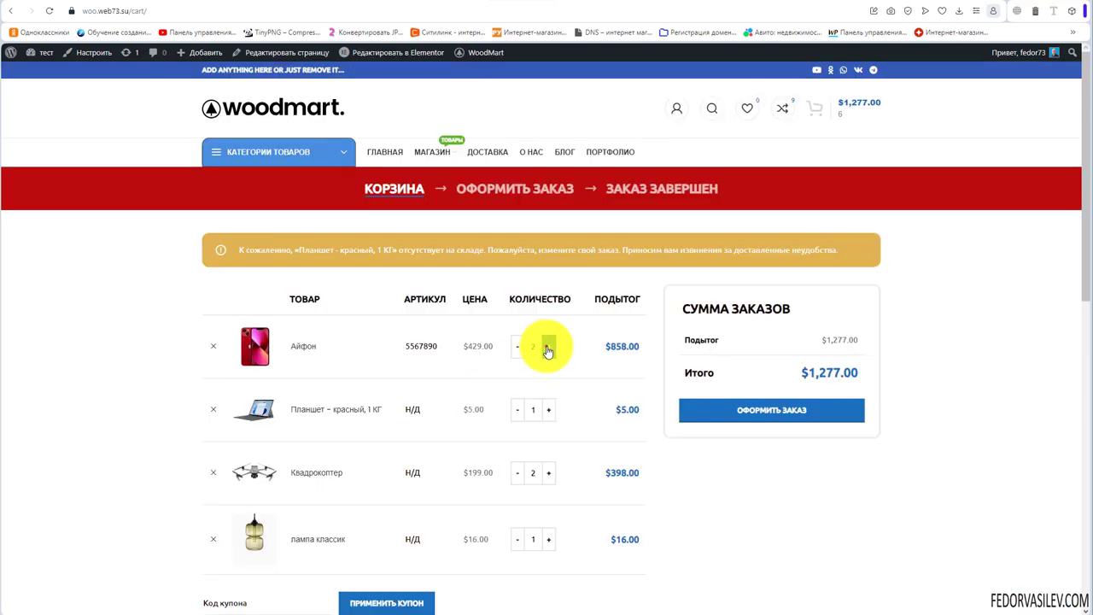
{"action": "left_click", "coordinate": [548, 347]}
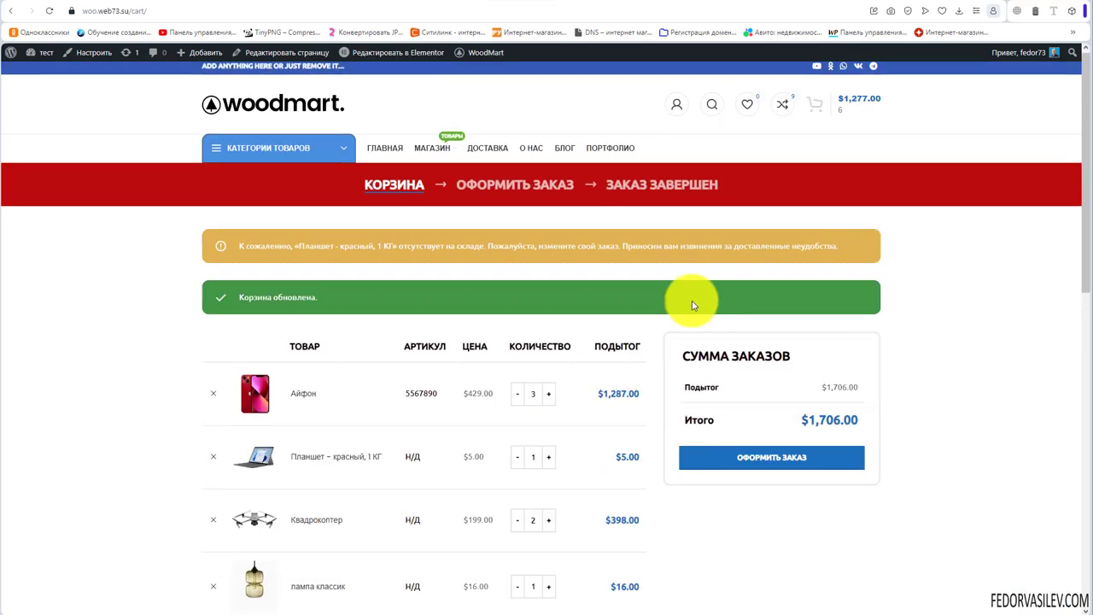
{"action": "left_click_drag", "start_coordinate": [802, 291], "coordinate": [858, 292]}
{"action": "scroll", "coordinate": [614, 410], "scroll_direction": "up", "scroll_amount": 2}
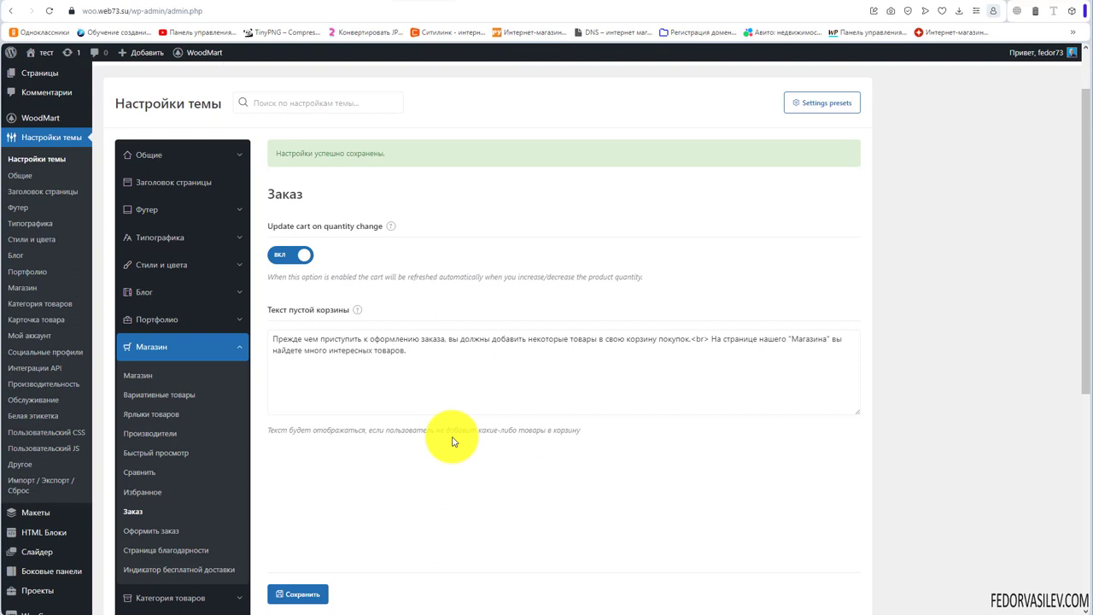
{"action": "scroll", "coordinate": [446, 439], "scroll_direction": "down", "scroll_amount": 3}
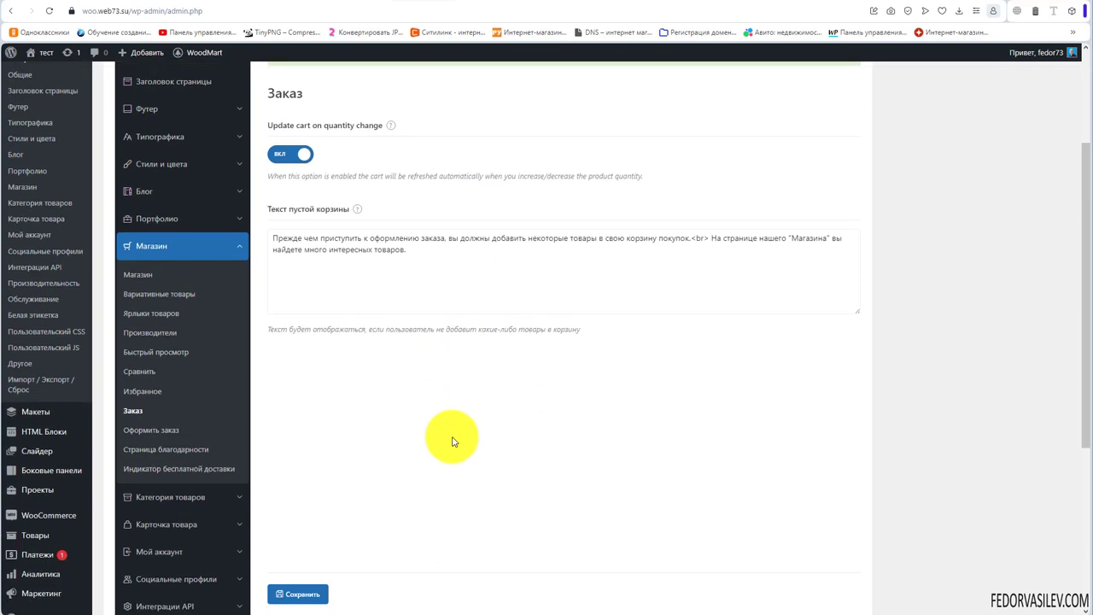
- Enable and save Изображение продукта in the shop's Оформить заказ settings, and proceed from the storefront cart to checkout to test it
{"action": "left_click", "coordinate": [167, 429]}
{"action": "scroll", "coordinate": [390, 427], "scroll_direction": "up", "scroll_amount": 3}
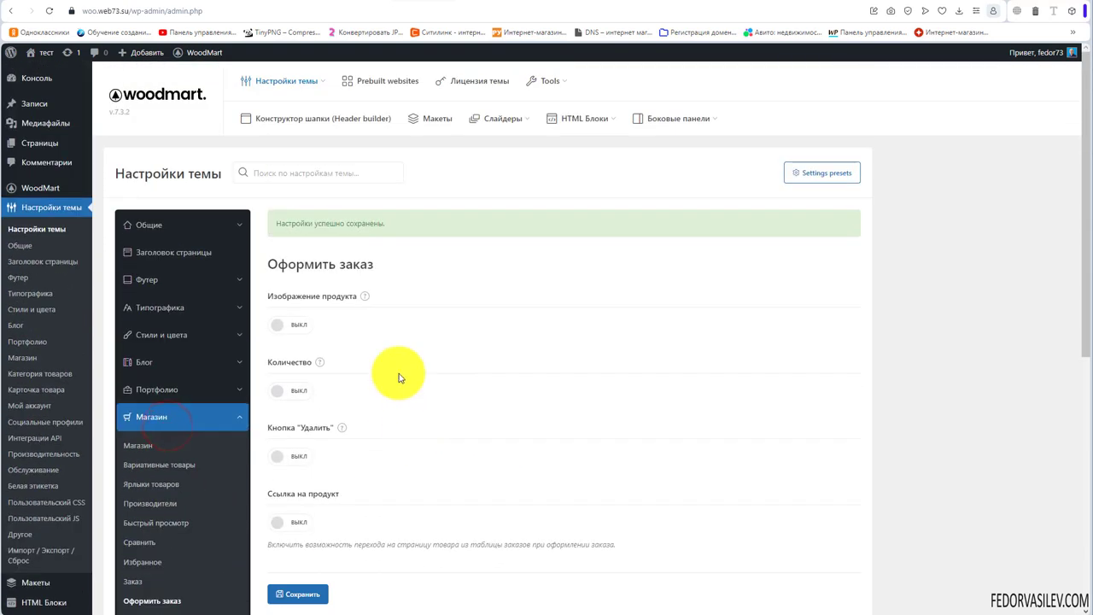
{"action": "mouse_move", "coordinate": [367, 303]}
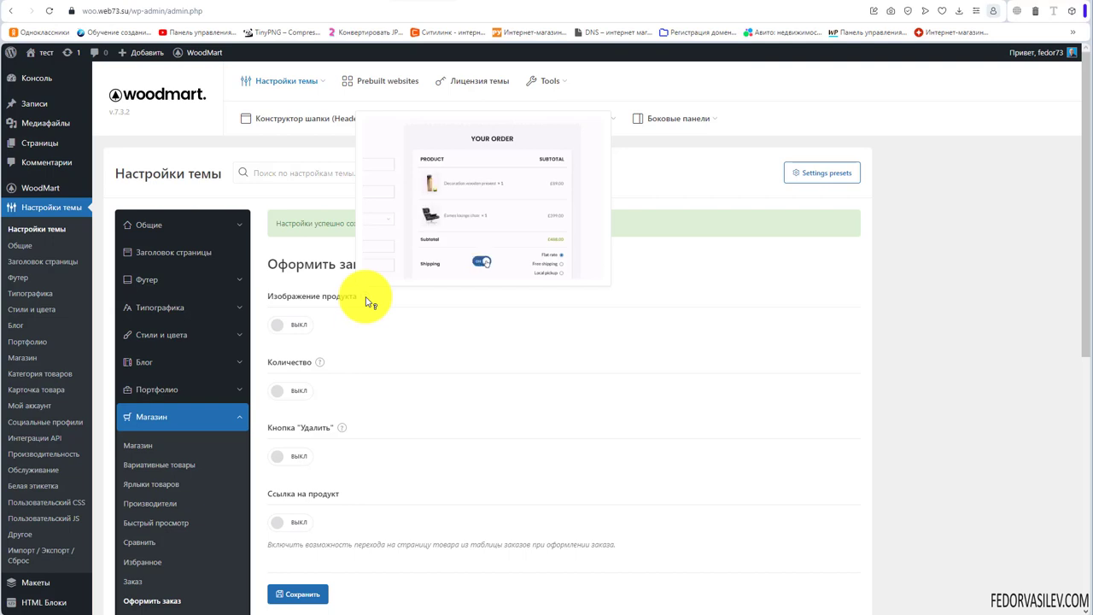
{"action": "left_click", "coordinate": [297, 326]}
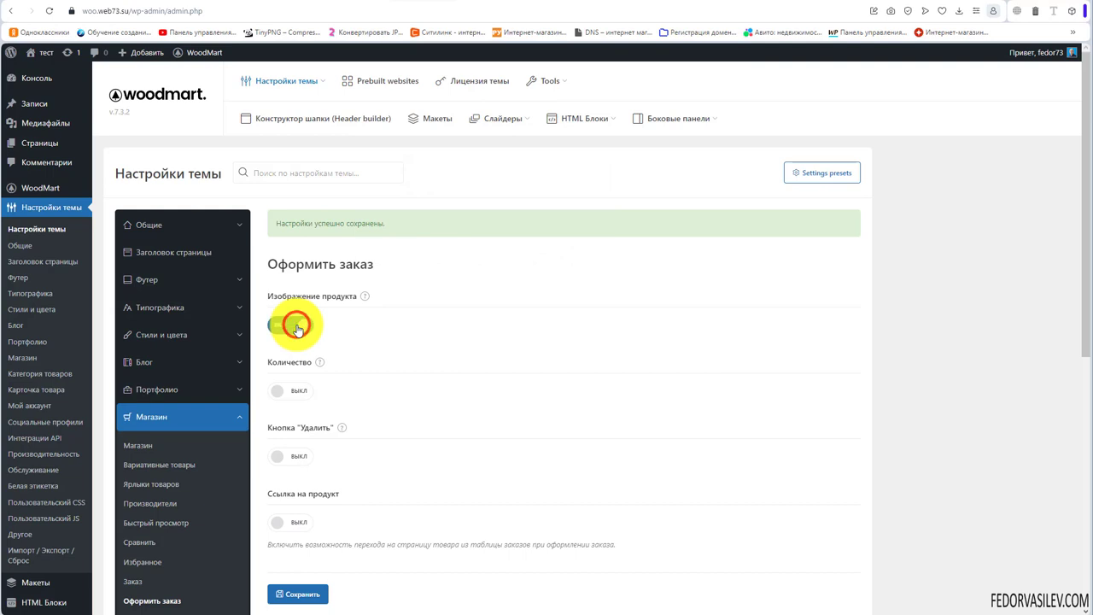
{"action": "left_click", "coordinate": [291, 593]}
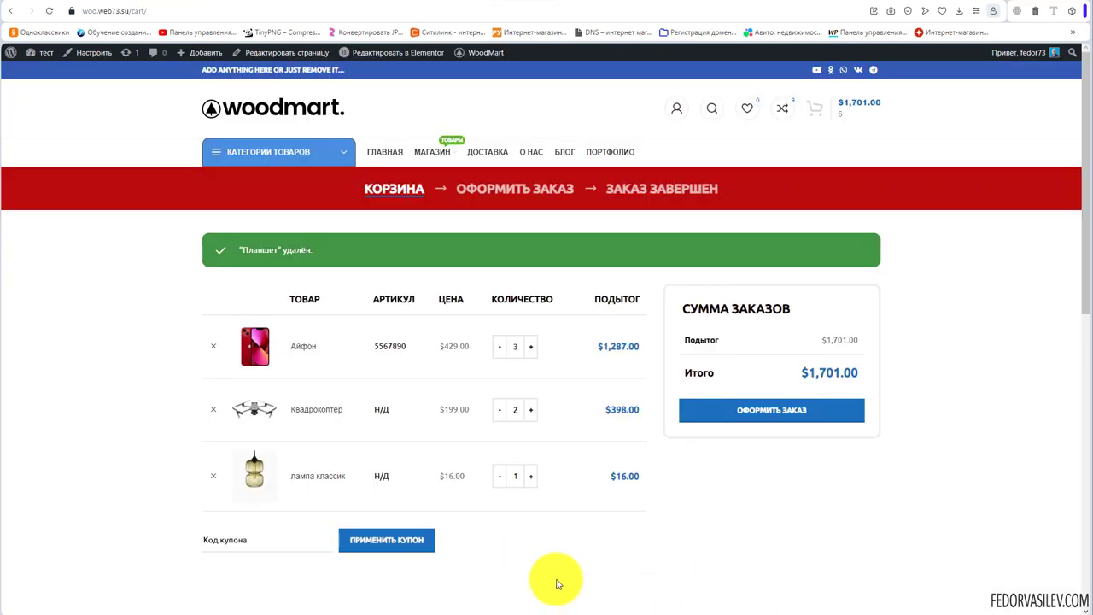
{"action": "left_click", "coordinate": [734, 412]}
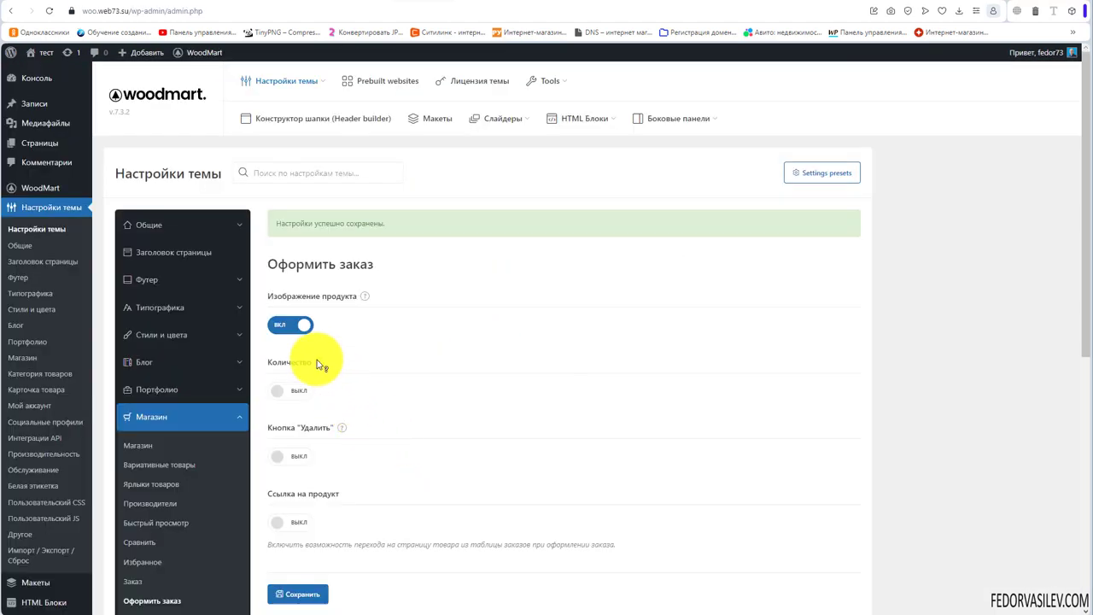
- Enable Количество, Кнопка "Удалить" and Ссылка на продукт in the Оформить заказ settings and save them
{"action": "mouse_move", "coordinate": [319, 364]}
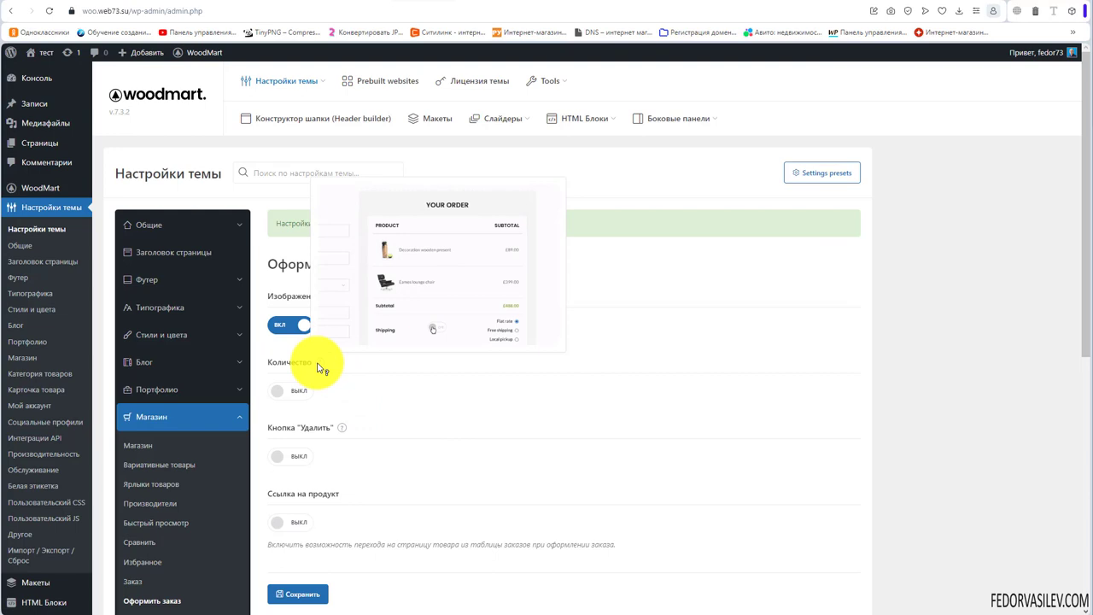
{"action": "left_click", "coordinate": [293, 390]}
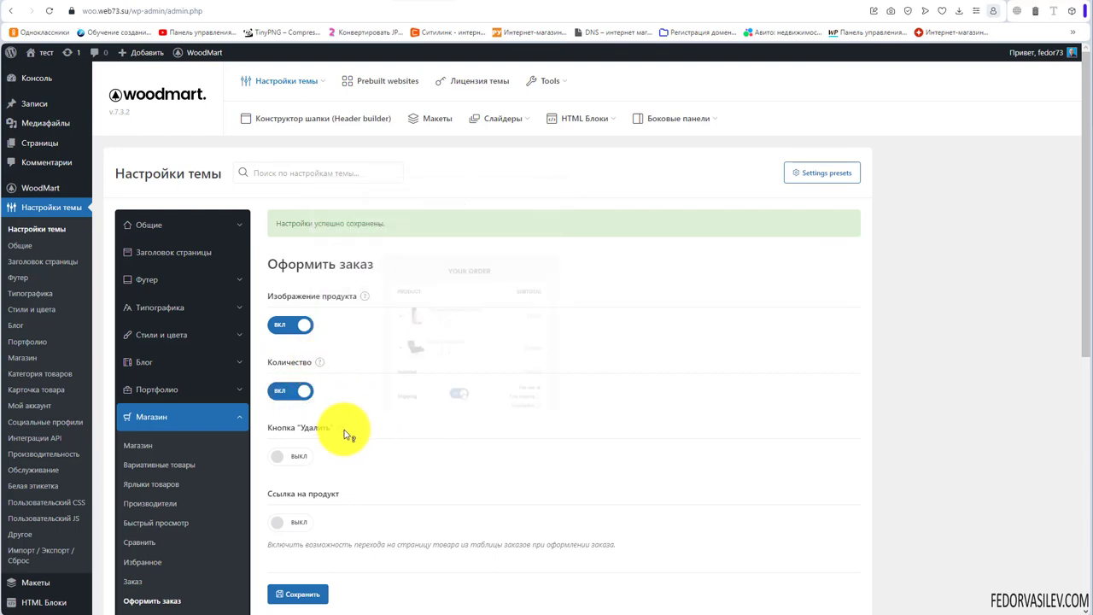
{"action": "mouse_move", "coordinate": [343, 433]}
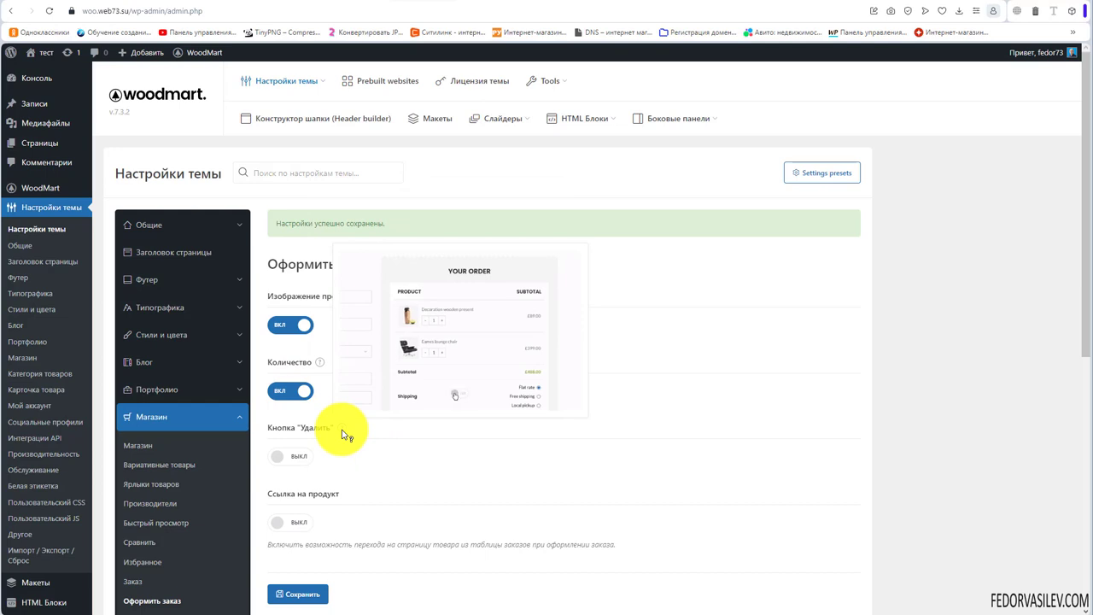
{"action": "left_click", "coordinate": [290, 456]}
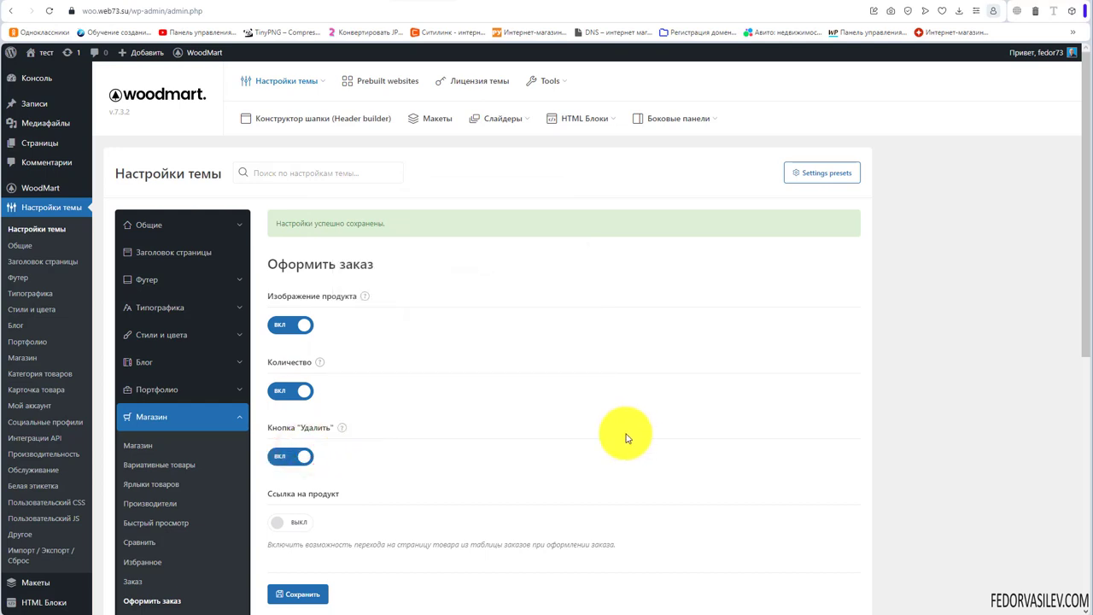
{"action": "scroll", "coordinate": [627, 436], "scroll_direction": "down", "scroll_amount": 1}
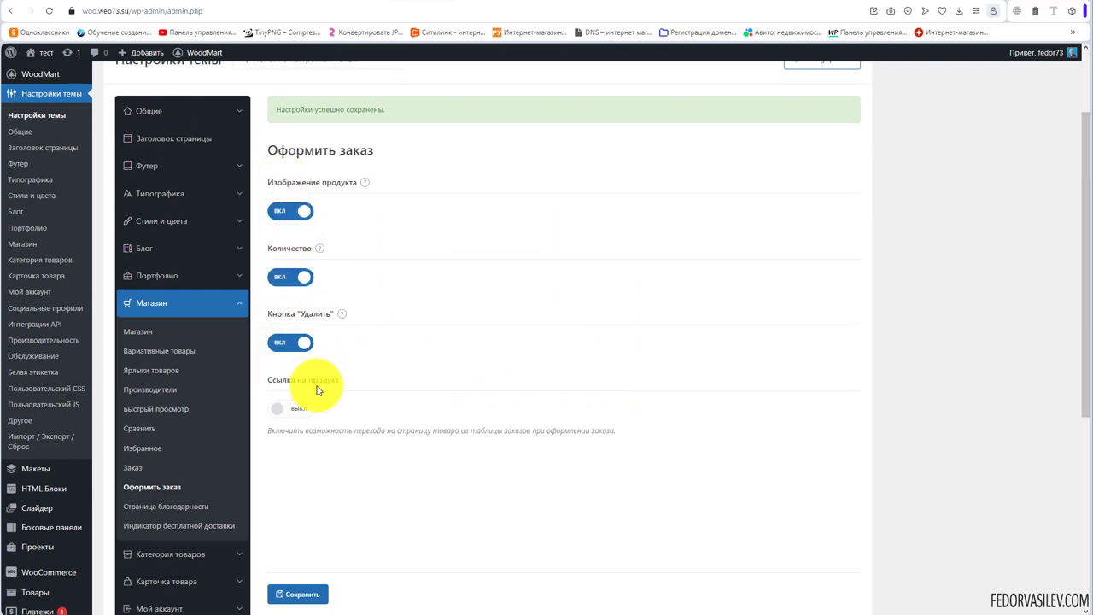
{"action": "left_click", "coordinate": [282, 413]}
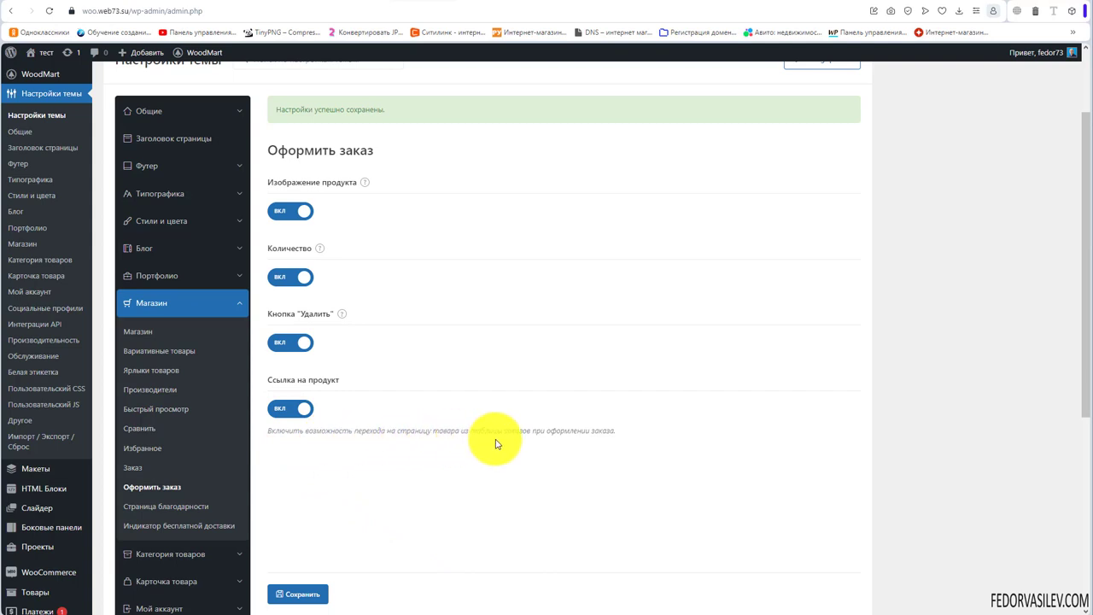
{"action": "left_click", "coordinate": [280, 592]}
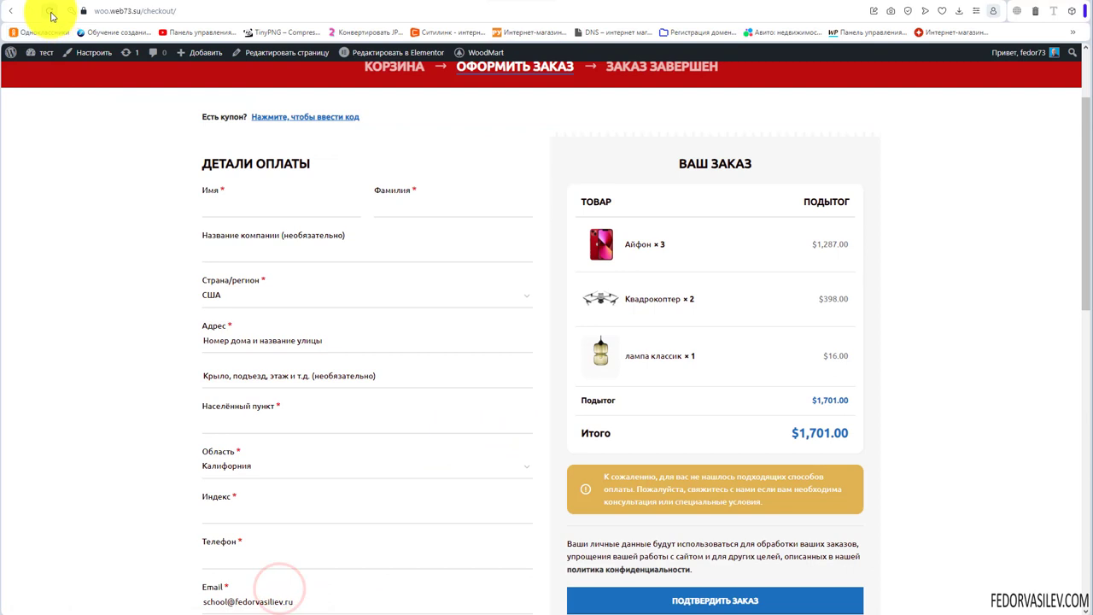
- Reload the checkout page, remove Квадрокоптер from the order and increase the Айфон quantity to 4
{"action": "left_click", "coordinate": [49, 11]}
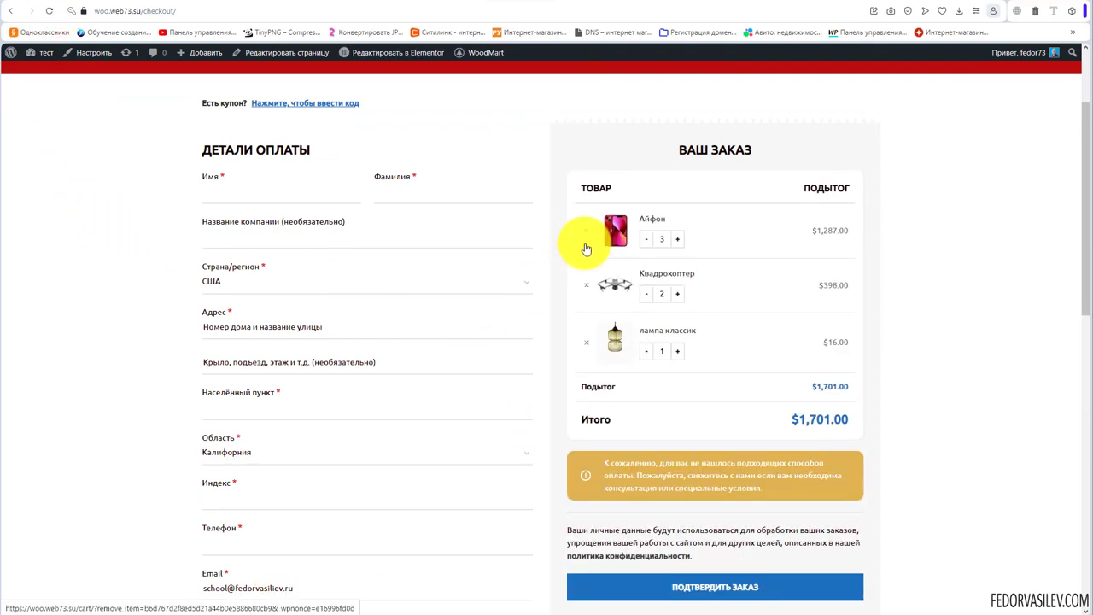
{"action": "left_click", "coordinate": [586, 287]}
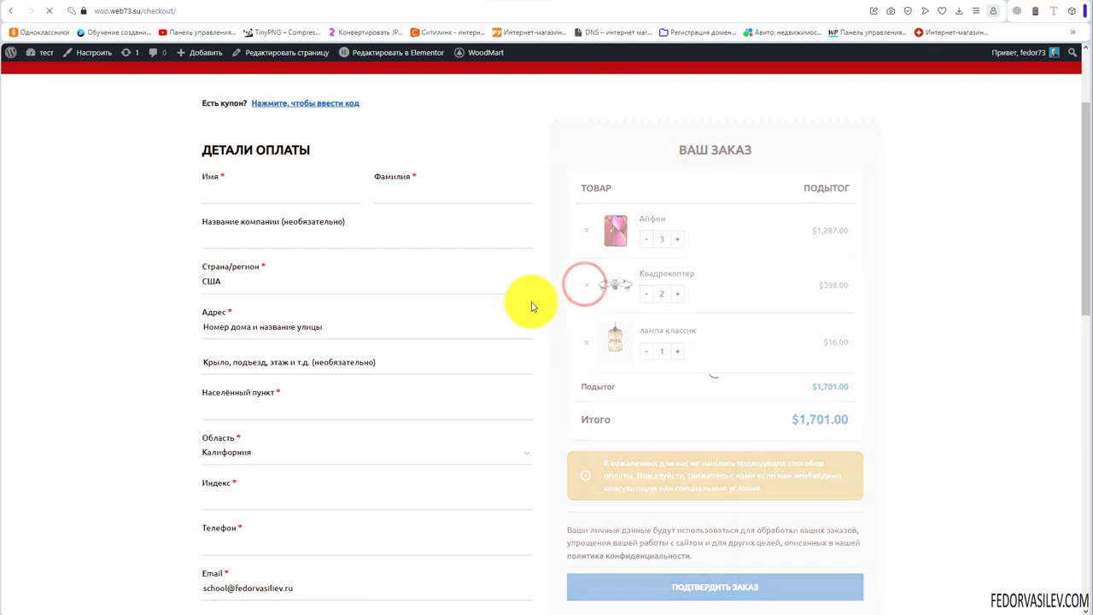
{"action": "left_click", "coordinate": [677, 250]}
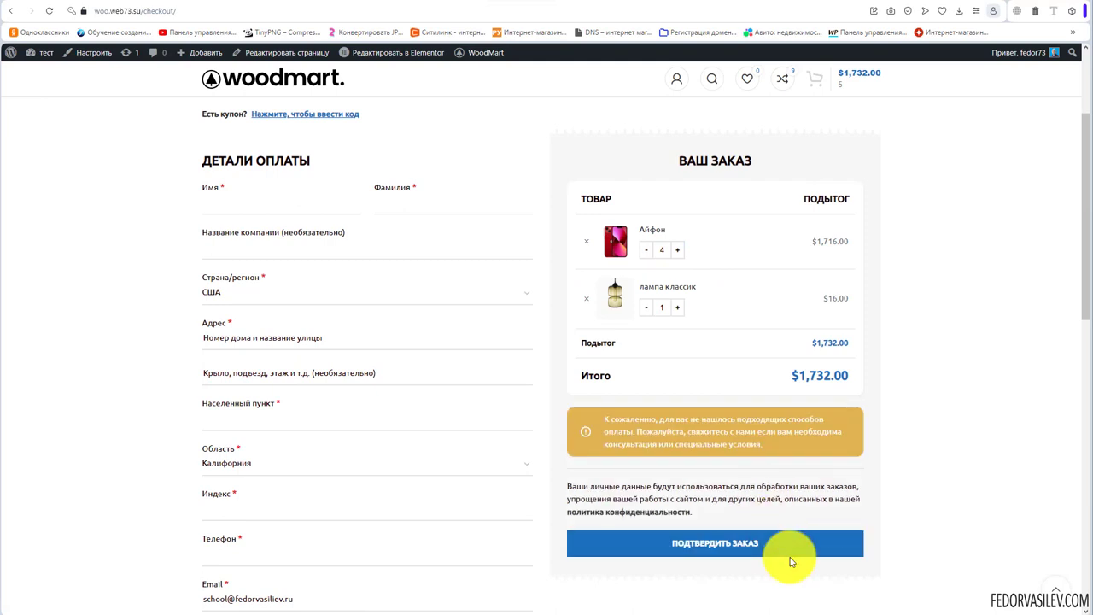
- Check whether the Айфон name in the order links to its product, and enable and save Ссылка на продукт in the Оформить заказ settings
{"action": "scroll", "coordinate": [622, 274], "scroll_direction": "up", "scroll_amount": 1}
{"action": "left_click", "coordinate": [649, 264]}
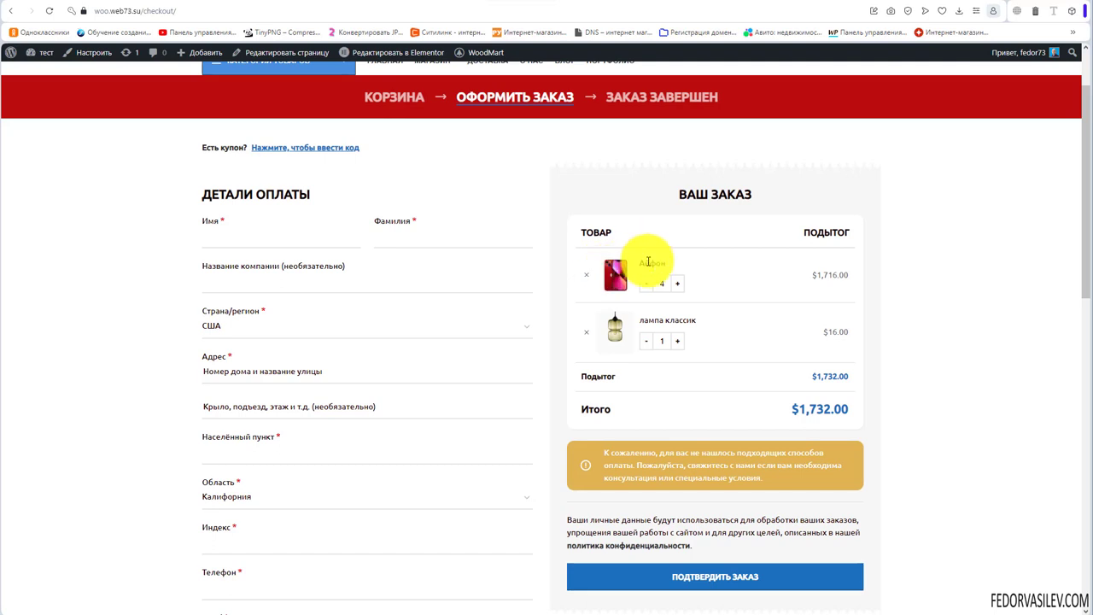
{"action": "left_click", "coordinate": [410, 3]}
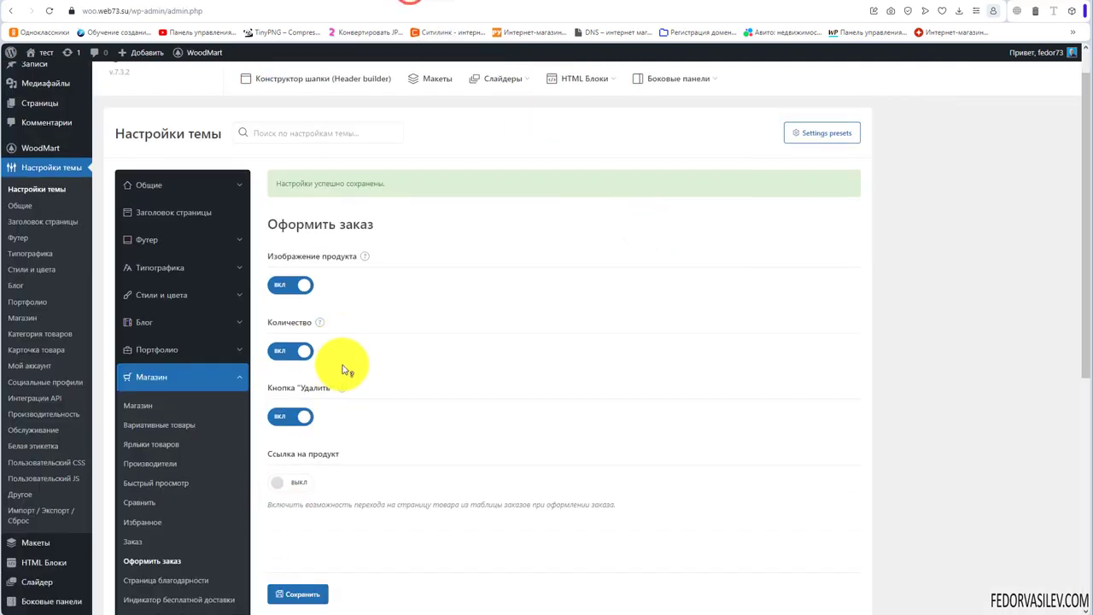
{"action": "scroll", "coordinate": [345, 369], "scroll_direction": "down", "scroll_amount": 1}
{"action": "left_click", "coordinate": [288, 408]}
{"action": "left_click", "coordinate": [301, 591]}
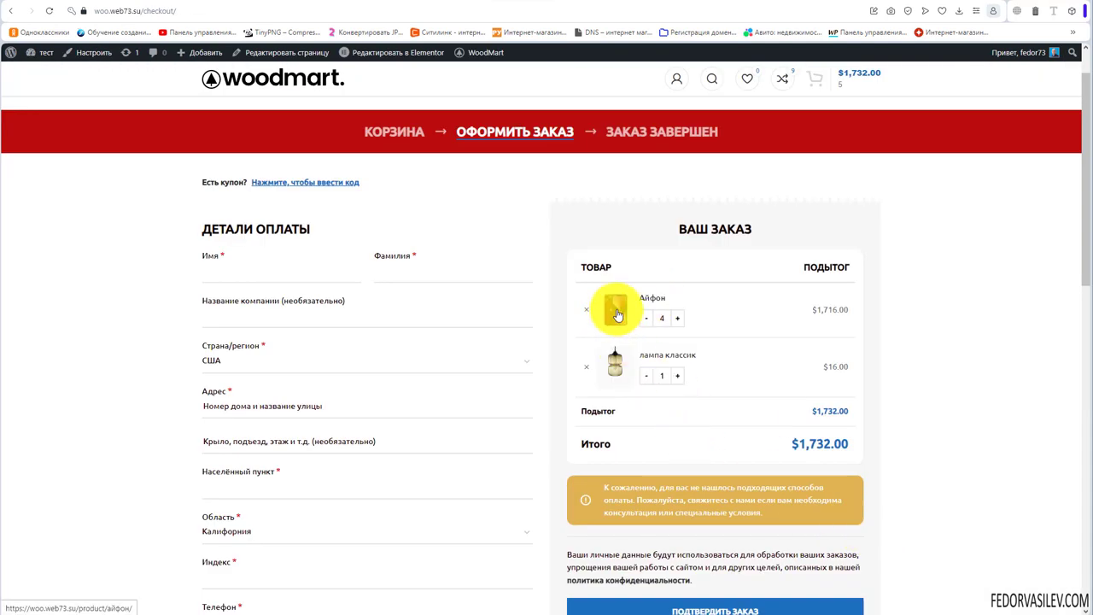
- Open the Айфон product page from its image in the checkout order table to test the product link
{"action": "left_click", "coordinate": [613, 307]}
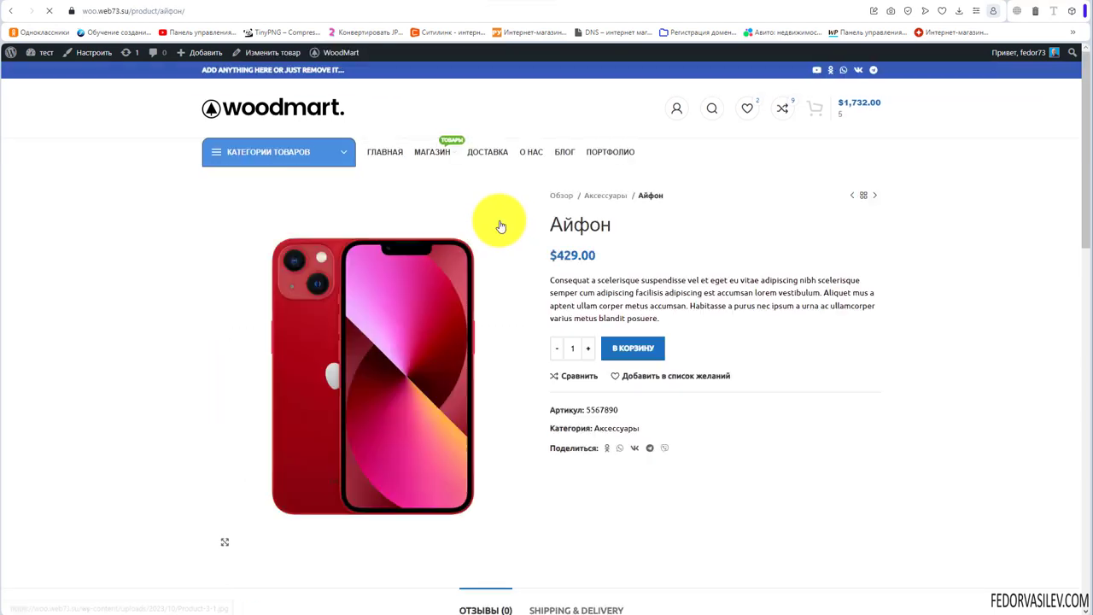
{"action": "scroll", "coordinate": [275, 325], "scroll_direction": "down", "scroll_amount": 3}
{"action": "scroll", "coordinate": [273, 328], "scroll_direction": "up", "scroll_amount": 2}
{"action": "scroll", "coordinate": [274, 328], "scroll_direction": "up", "scroll_amount": 2}
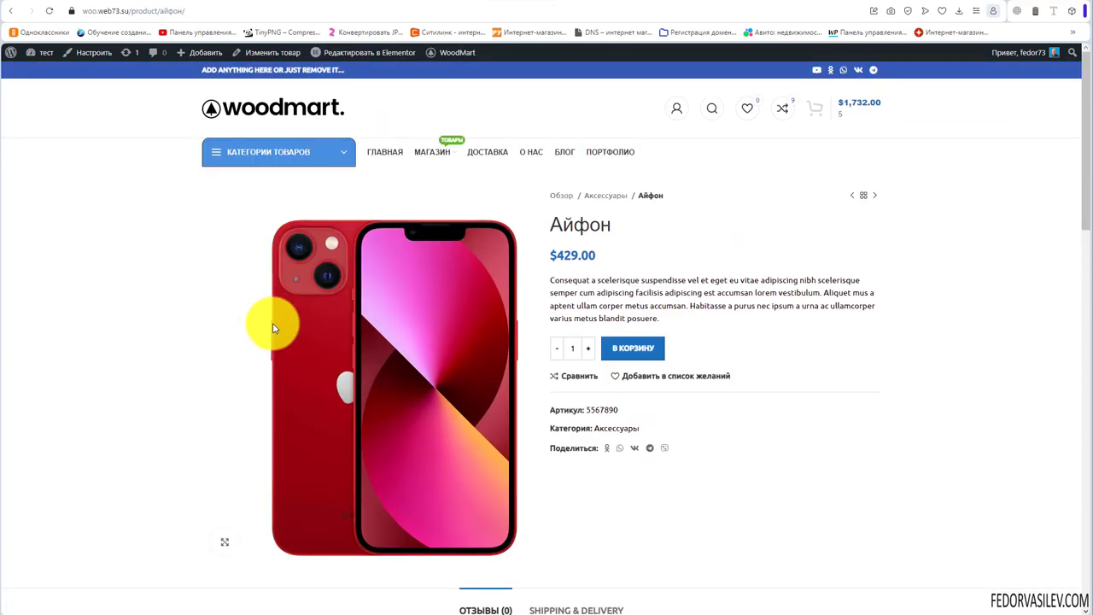